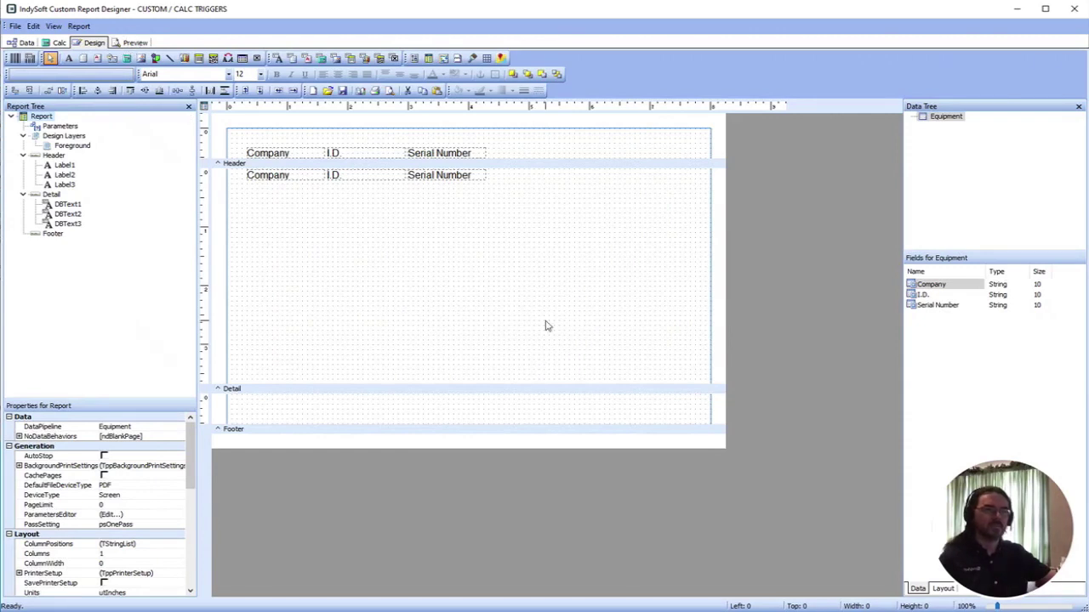
Preview the report and look through its four pages, returning to the first page.
click(133, 43)
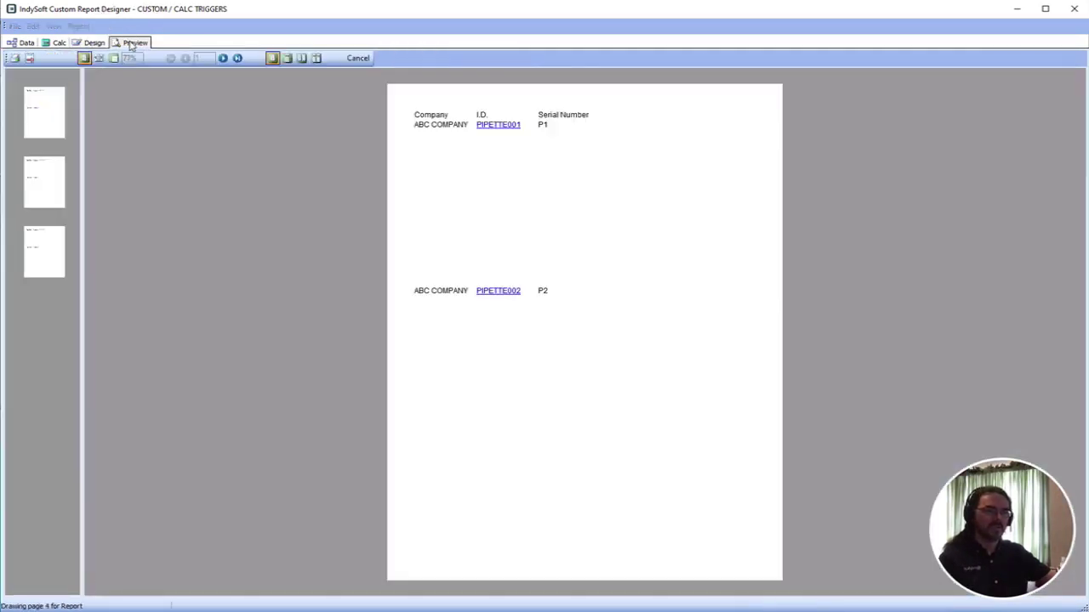
click(37, 175)
click(41, 249)
click(40, 315)
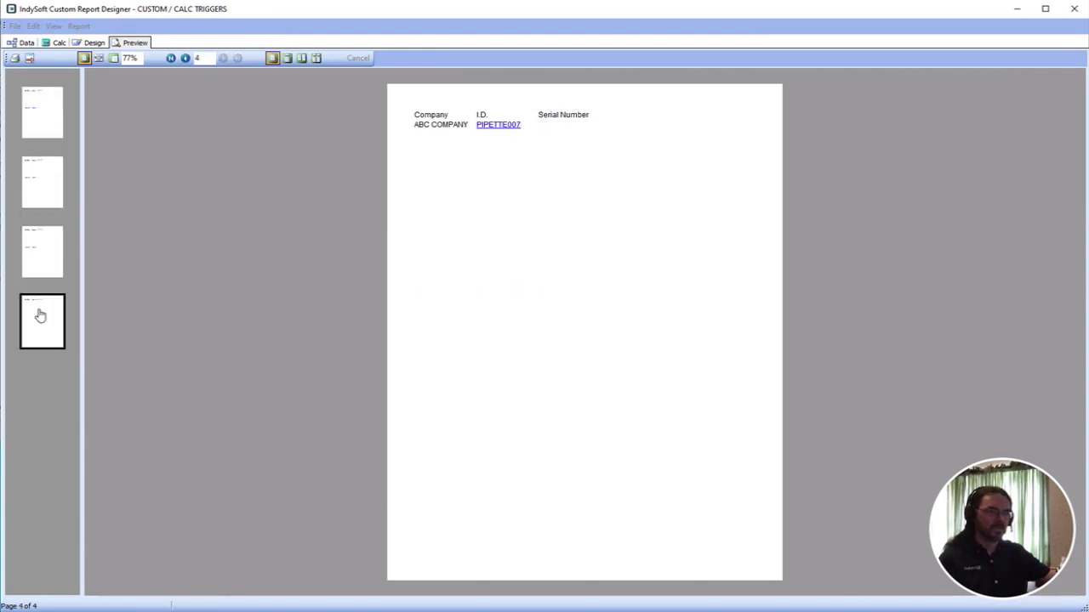
click(40, 114)
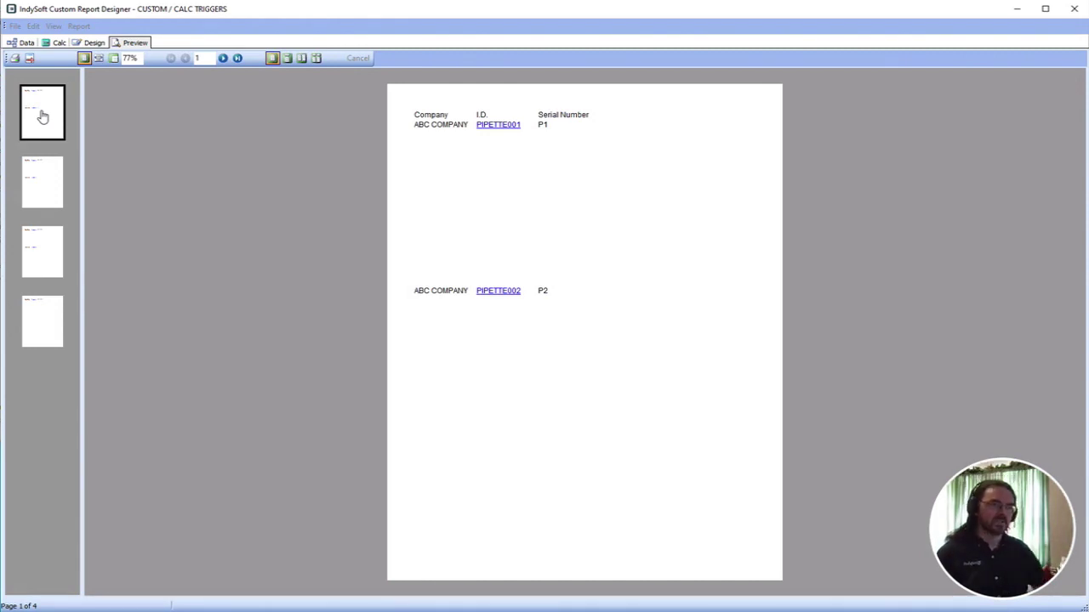
Examine the calculation event code attached to the Detail band, Label1, Label2, Label3 and DBText1.
click(59, 43)
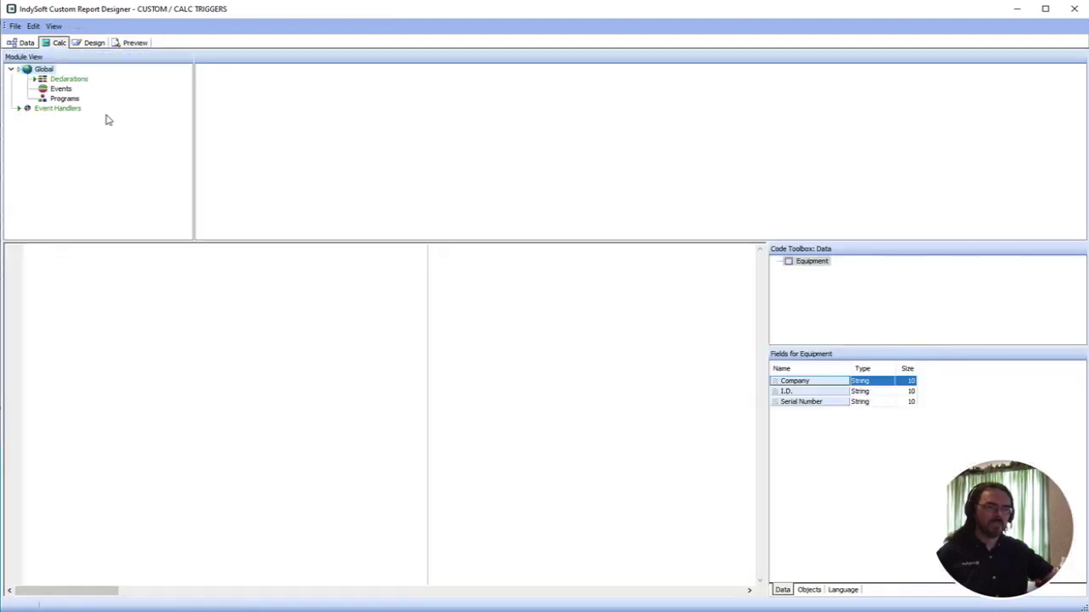
click(106, 121)
click(140, 134)
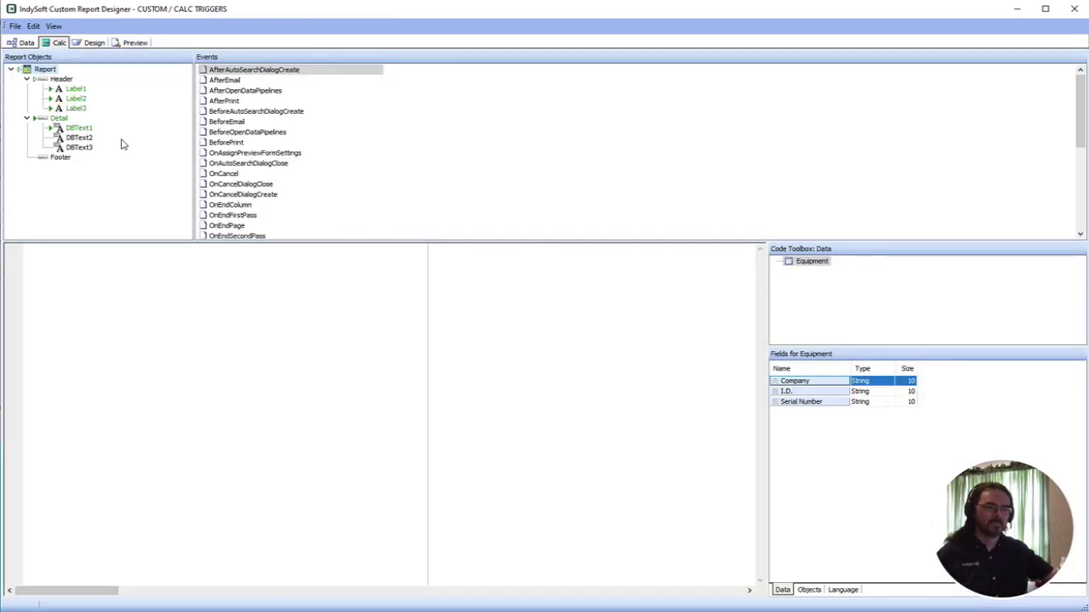
click(63, 120)
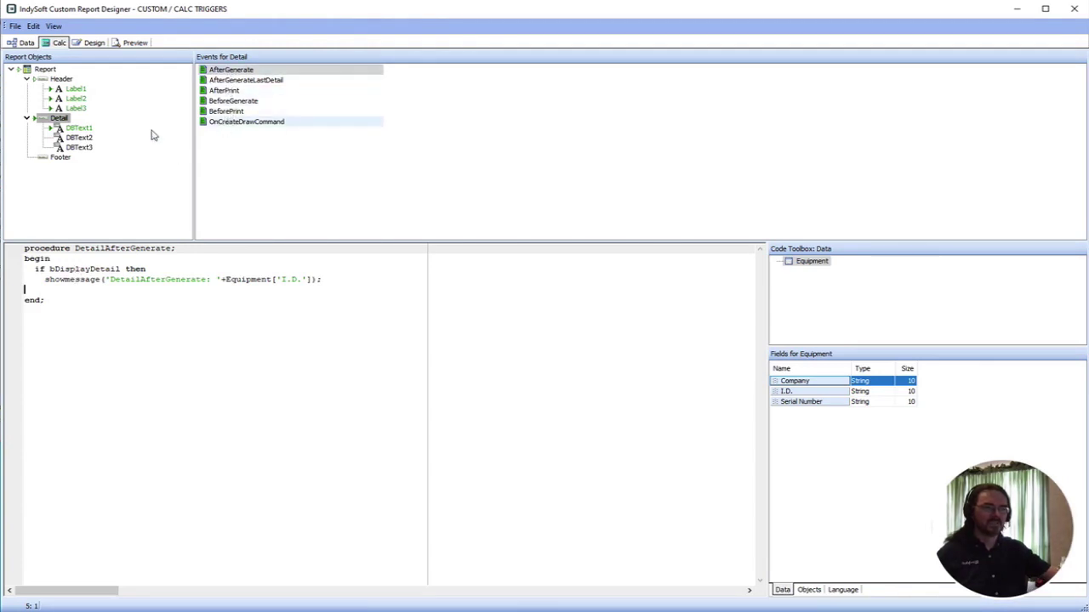
click(75, 89)
click(76, 99)
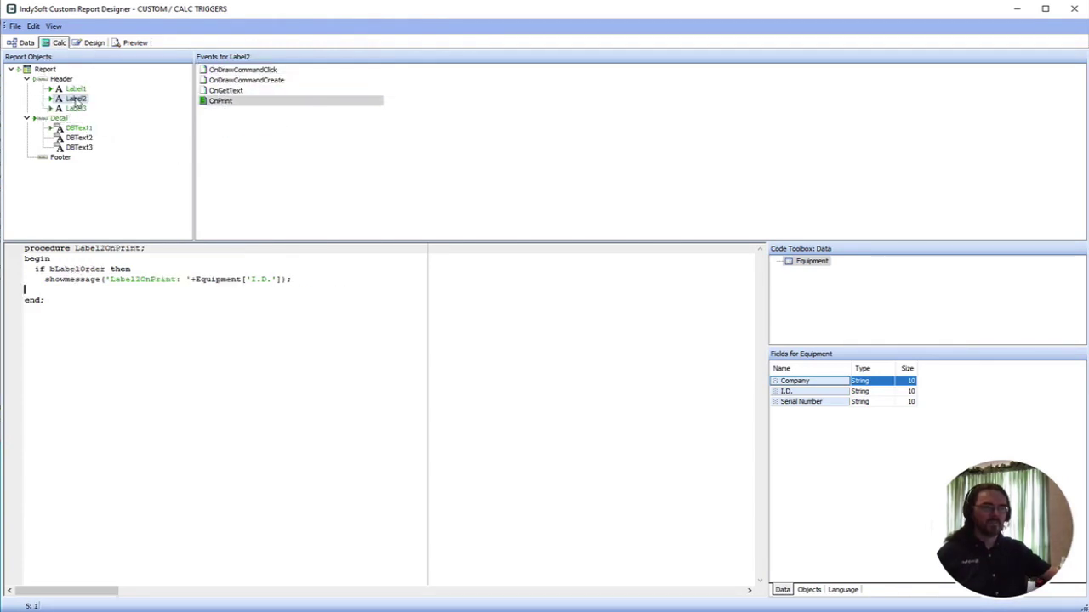
click(75, 108)
click(79, 129)
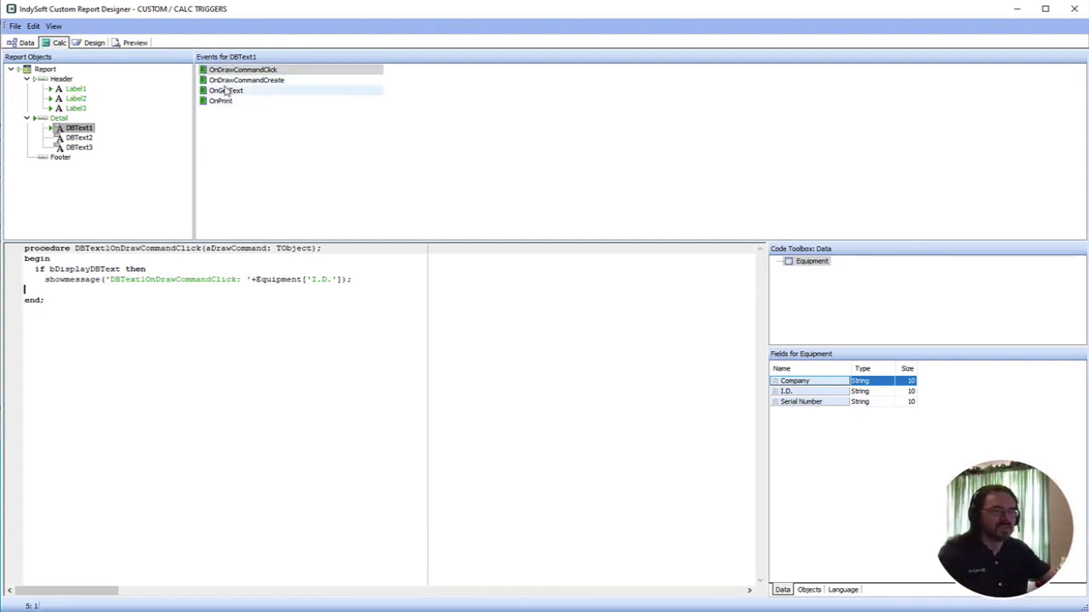
In the report's global constant declarations, set bDisplayDetail to true and compile the code.
right_click(109, 84)
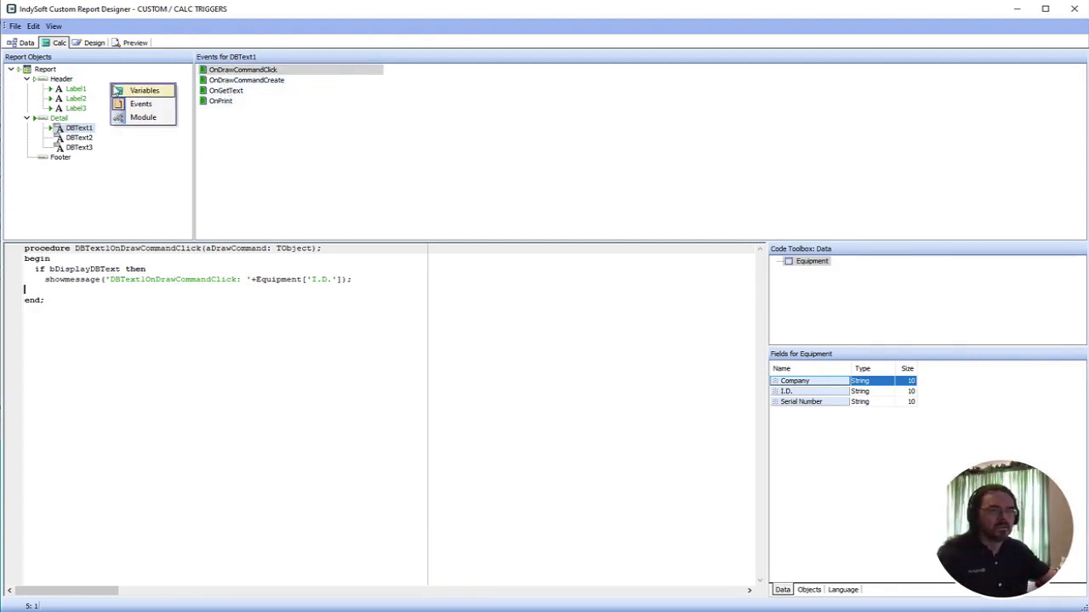
click(146, 126)
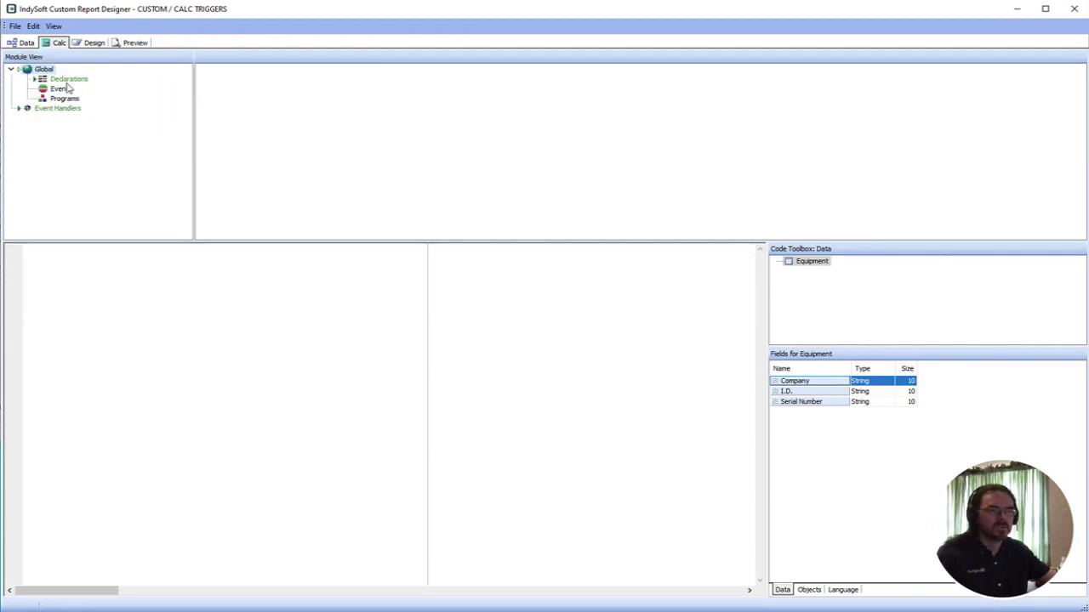
click(64, 79)
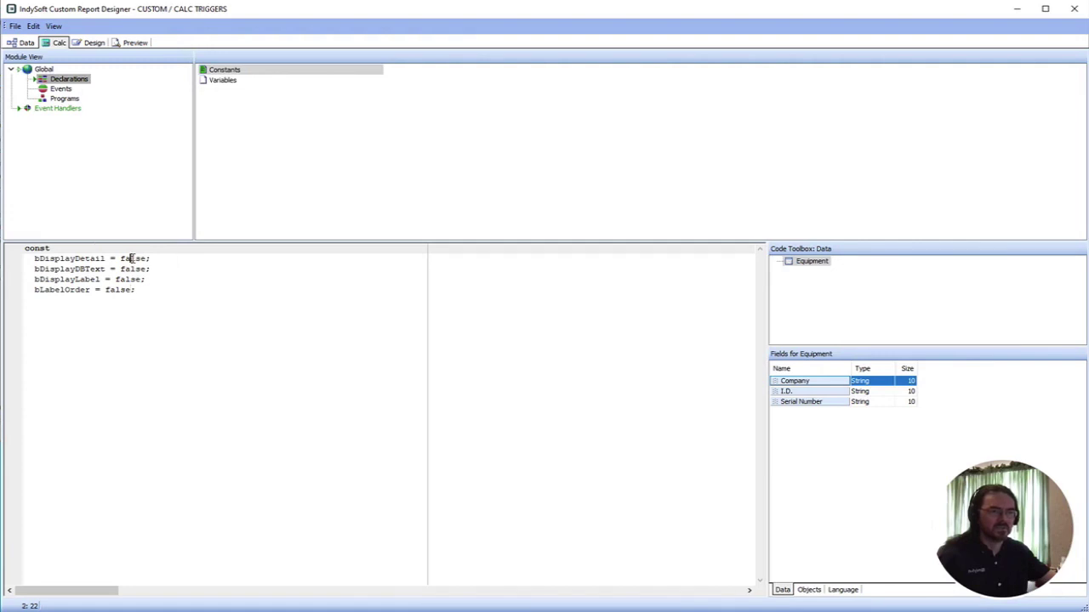
double_click(131, 258)
text(tru)
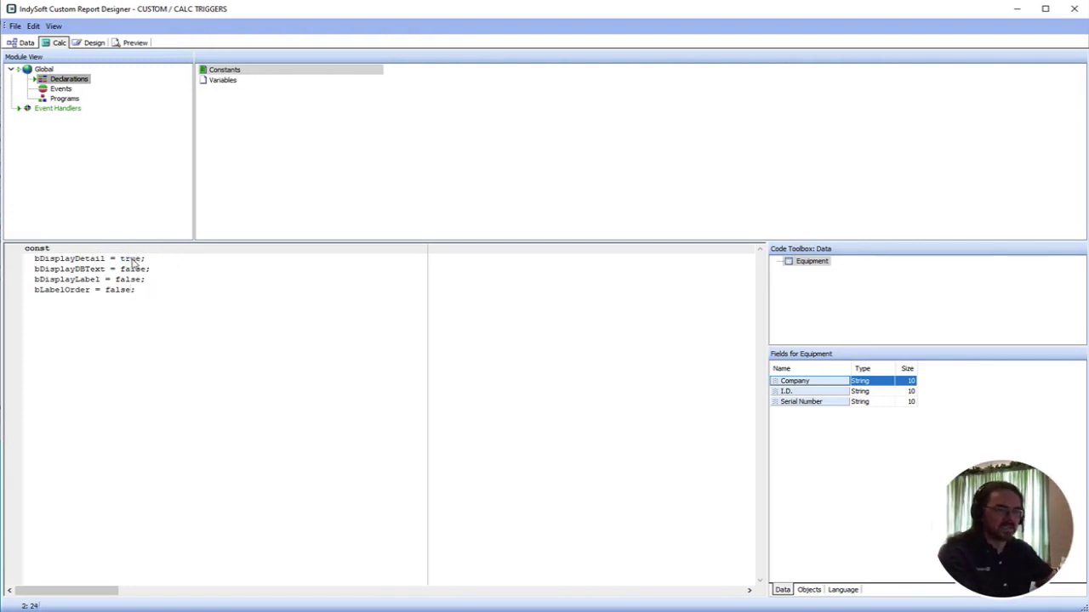
click(136, 197)
Review the module's Detail event handlers: AfterGenerate, AfterGenerateLastDetail, AfterPrint, BeforeGenerate and BeforePrint.
click(57, 108)
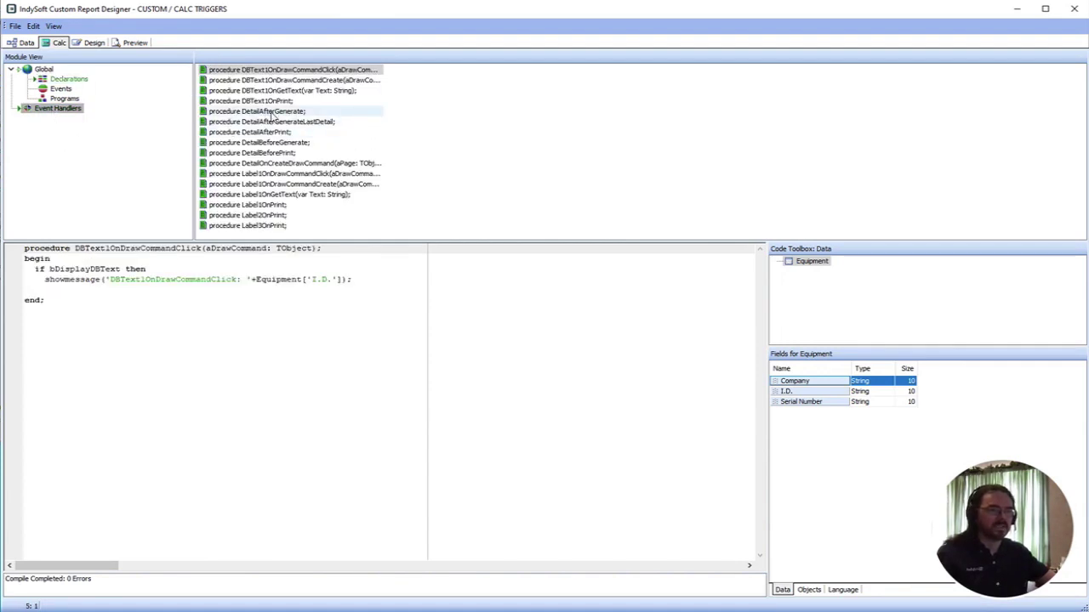
click(273, 111)
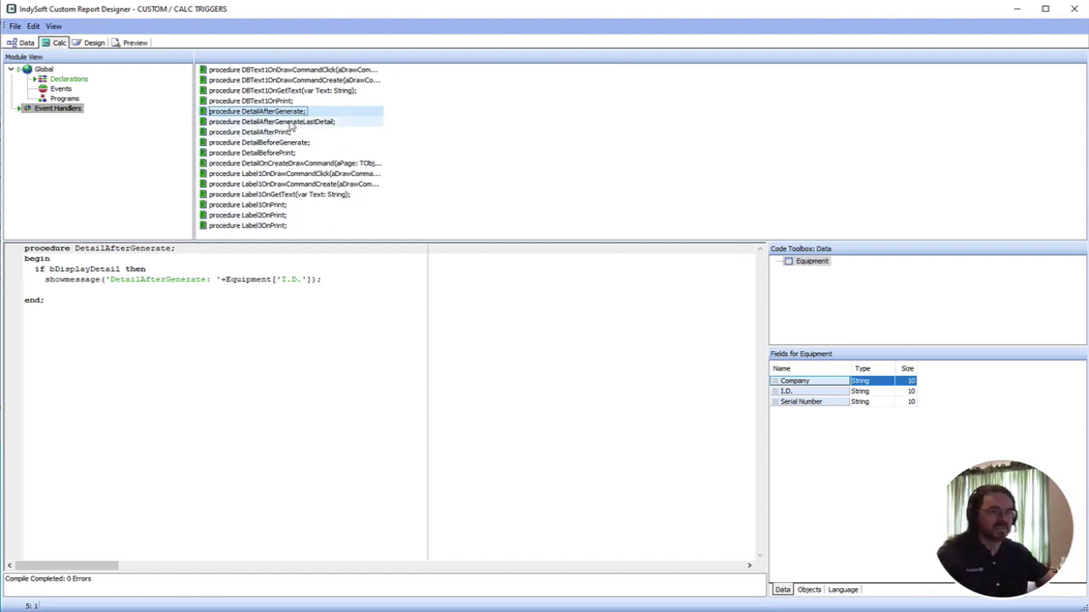
click(289, 122)
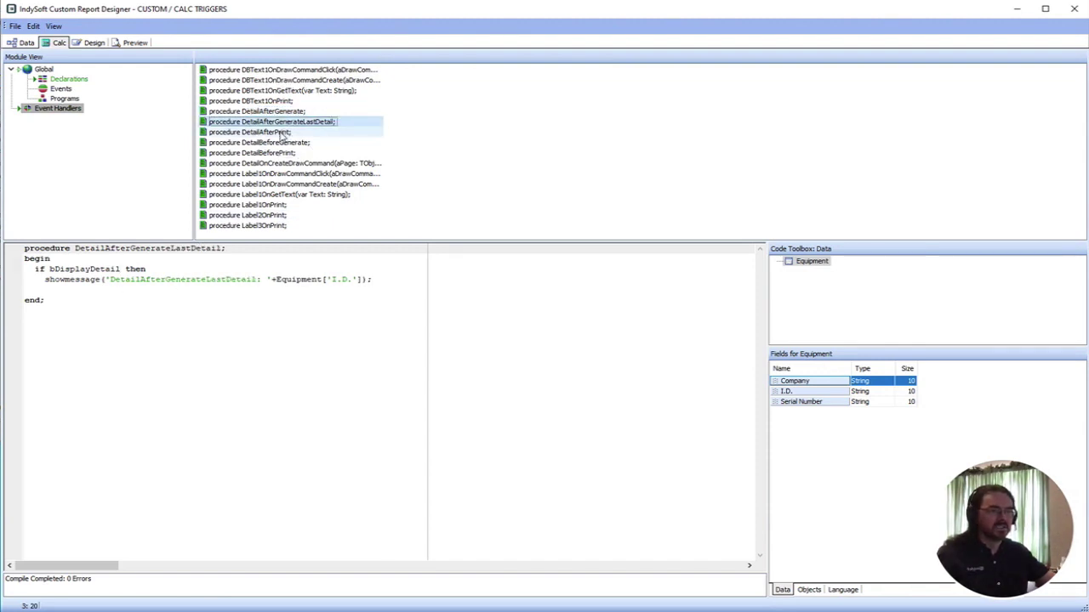
click(281, 133)
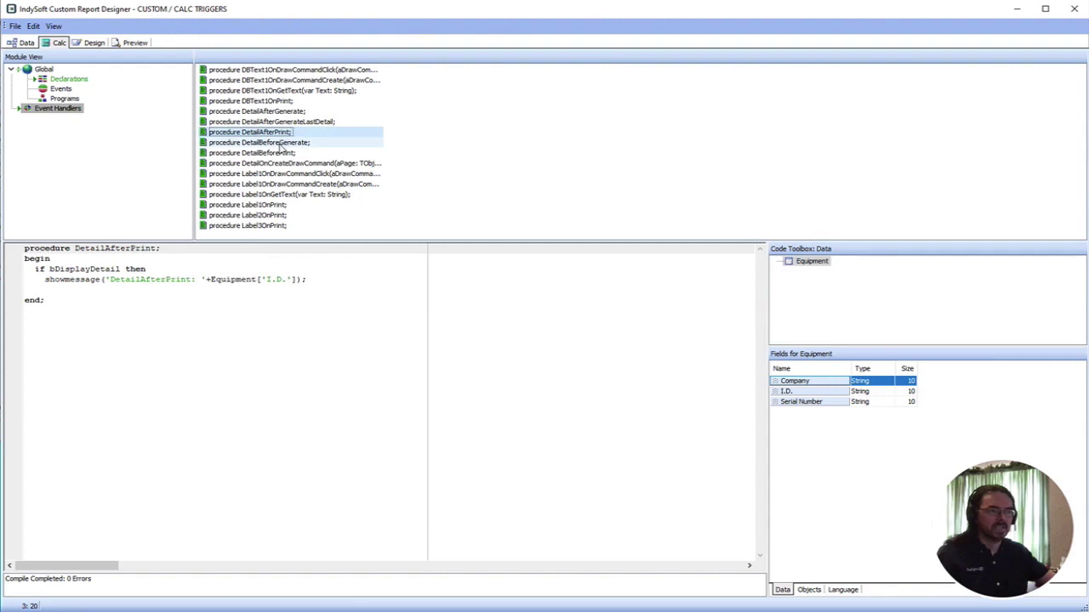
click(281, 142)
click(276, 153)
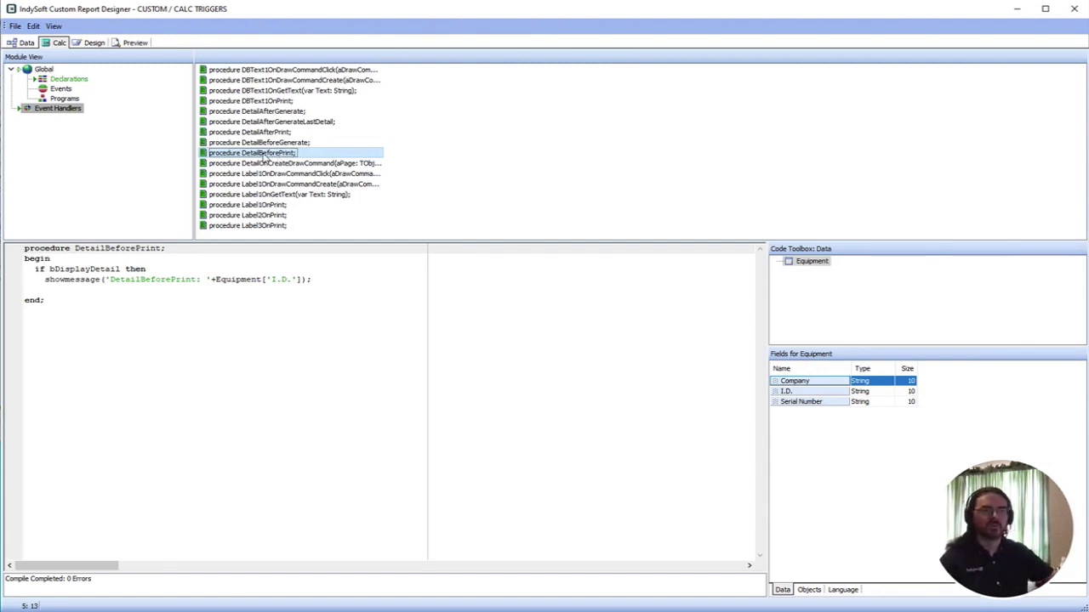
Preview the report and step through the Detail event messages for record PIPETTE001.
click(136, 44)
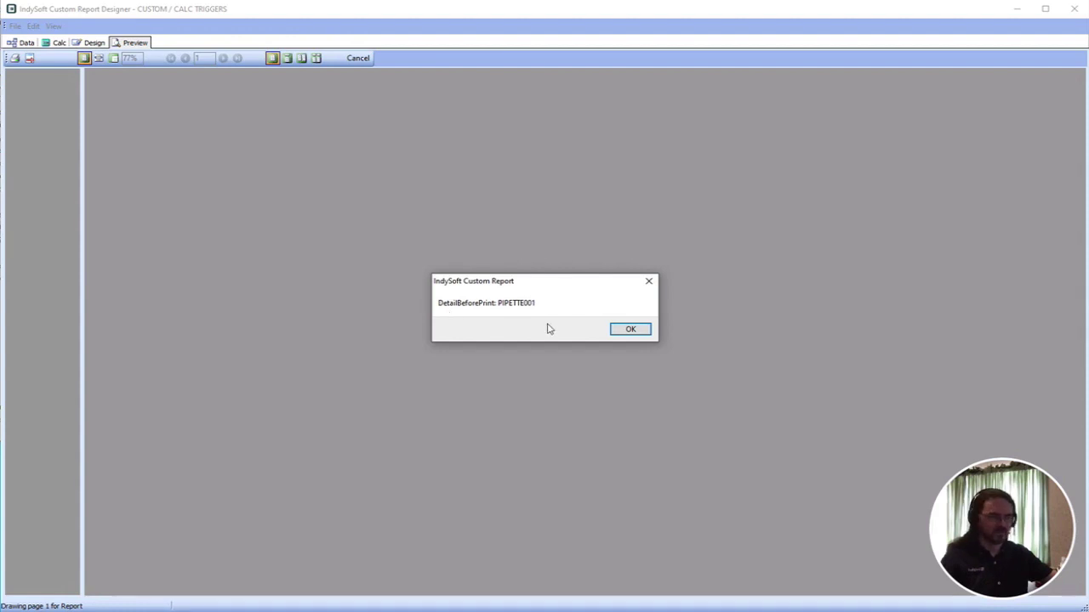
click(633, 331)
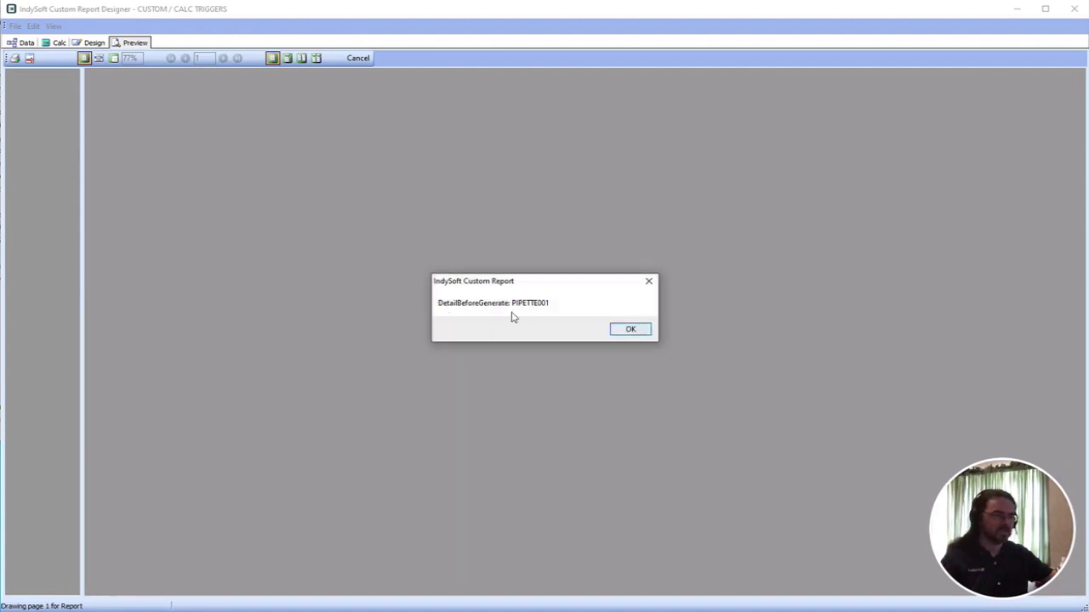
click(635, 332)
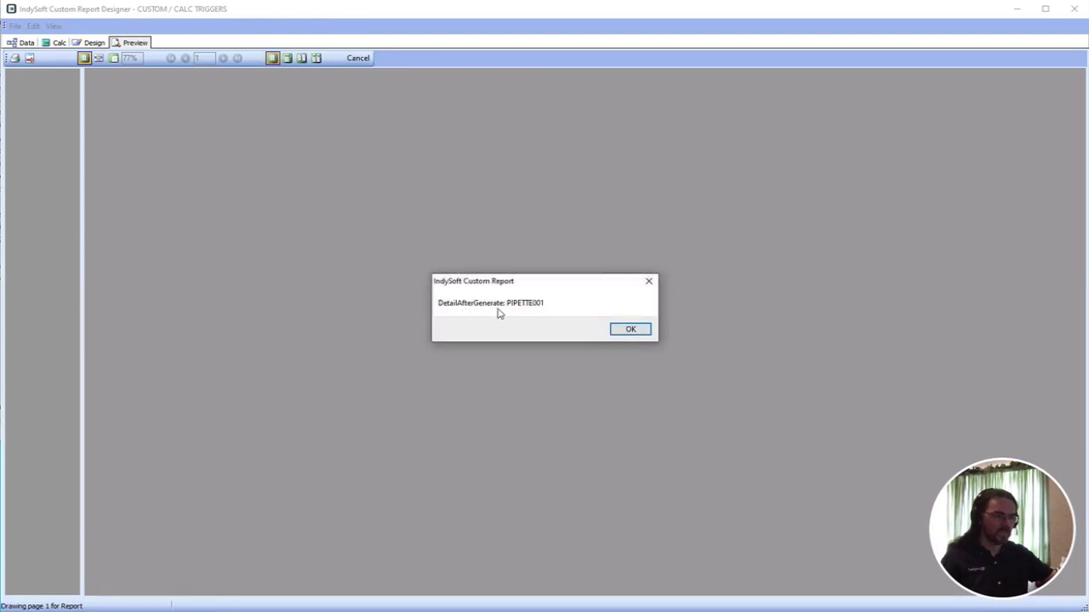
click(622, 332)
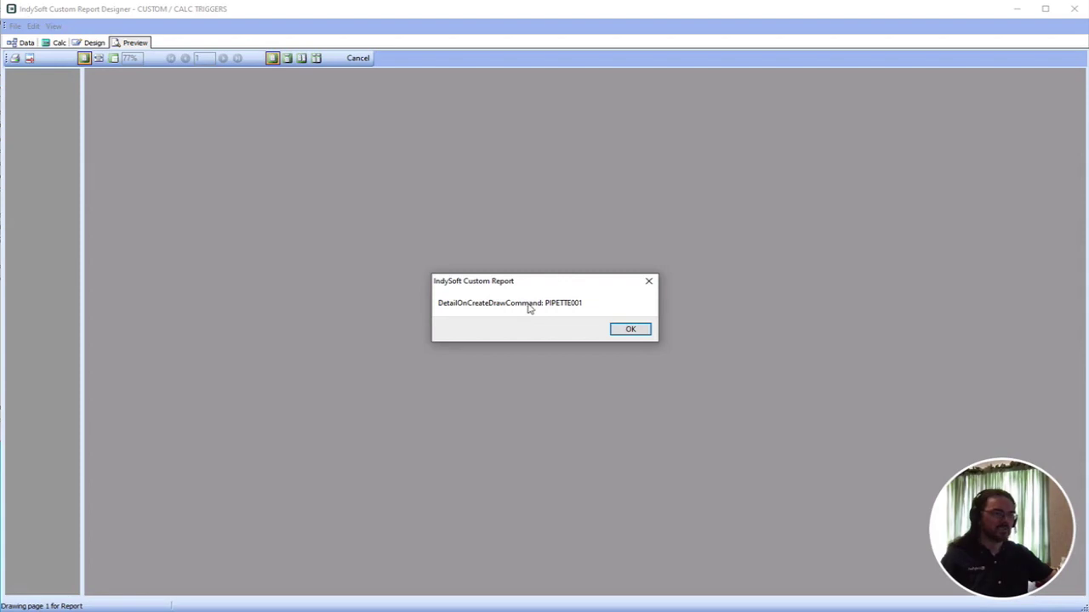
click(627, 331)
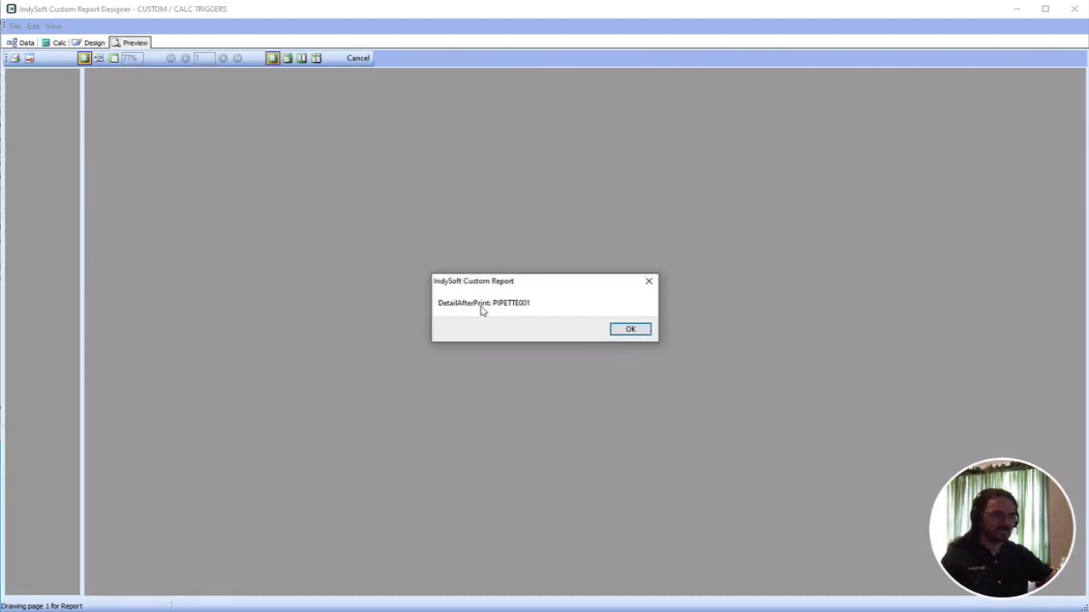
click(628, 330)
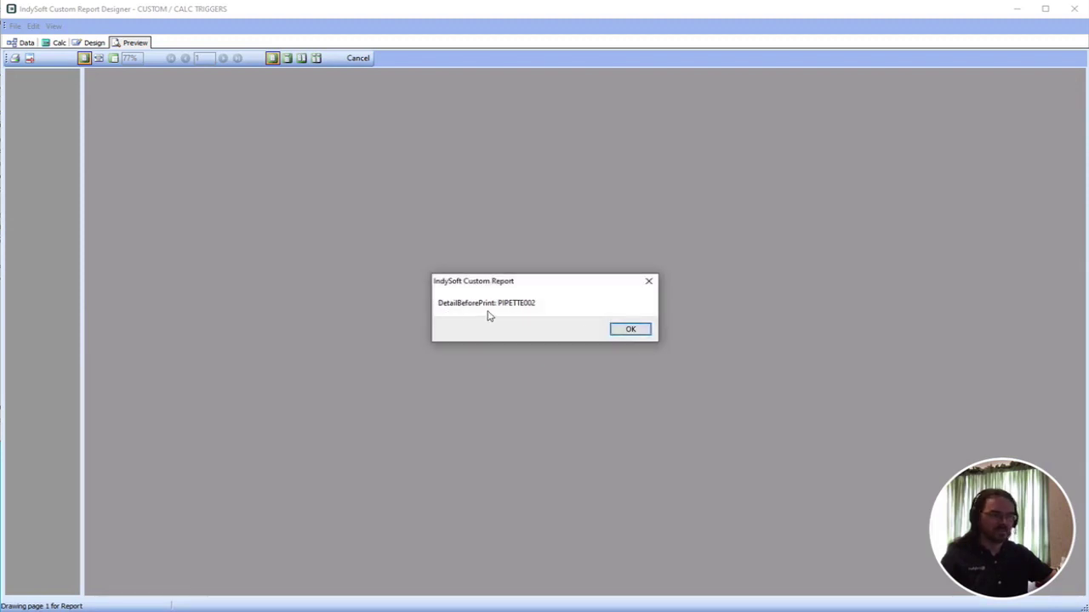
Step through the Detail event messages for record PIPETTE002.
click(628, 331)
click(628, 331)
click(628, 331)
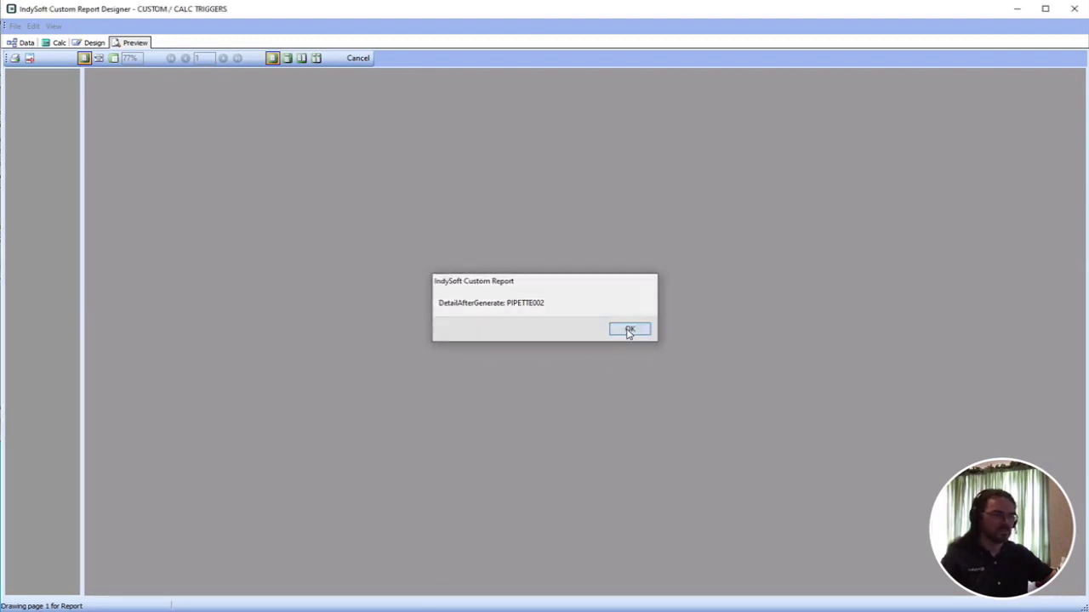
click(629, 331)
click(629, 330)
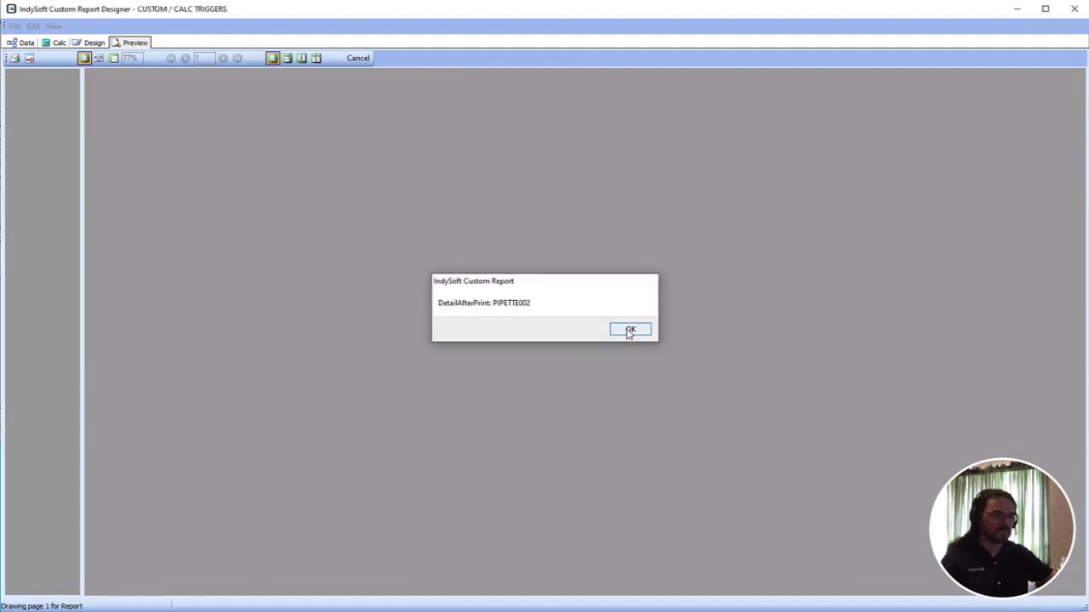
click(629, 331)
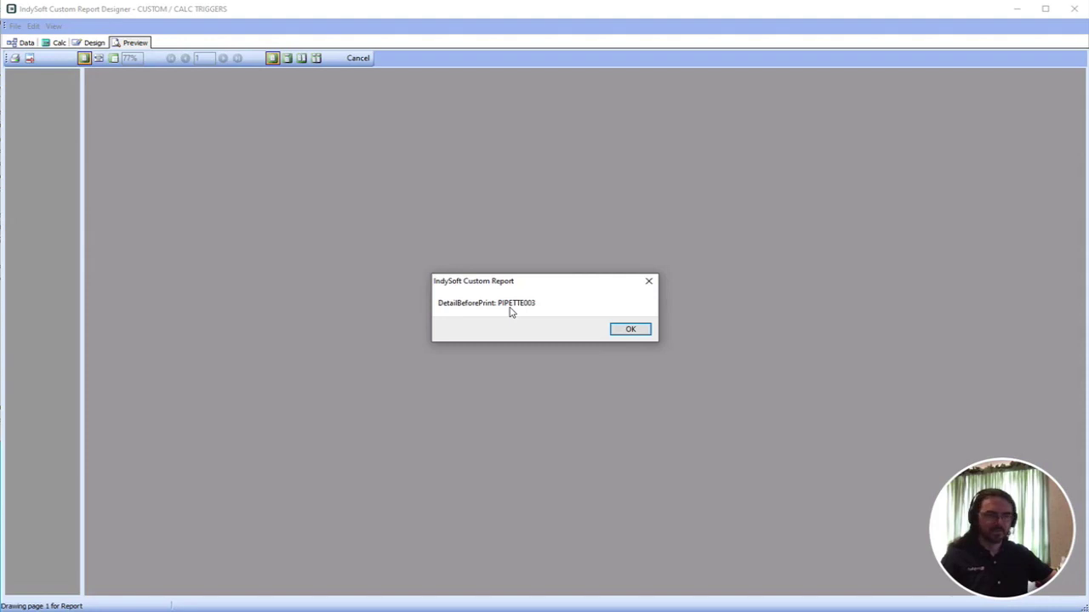
Step through the Detail event messages for record PIPETTE003 at the end of page 1 and on page 2.
click(636, 333)
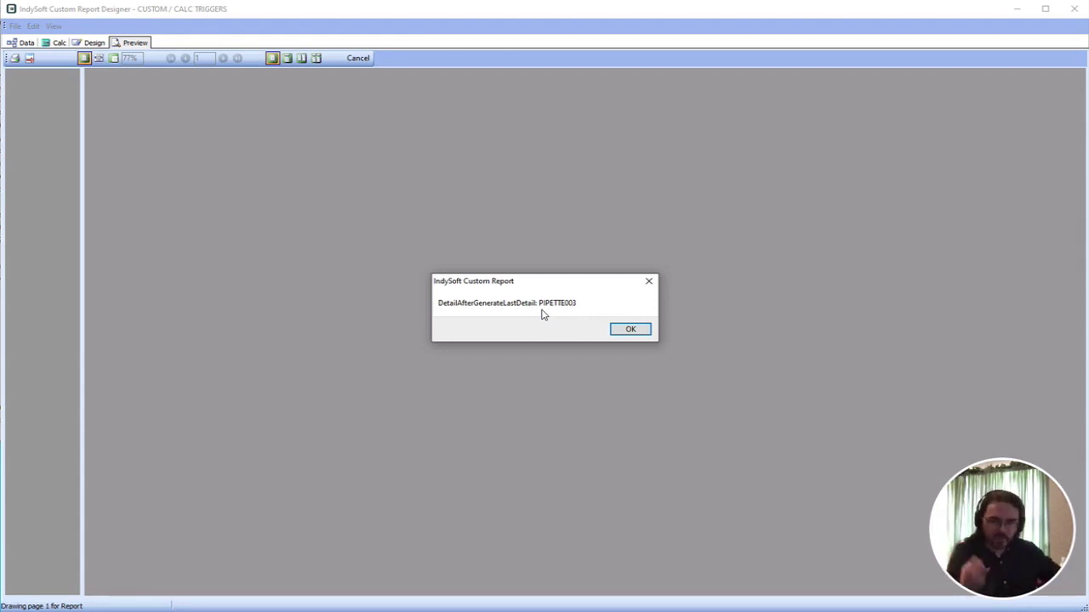
click(630, 331)
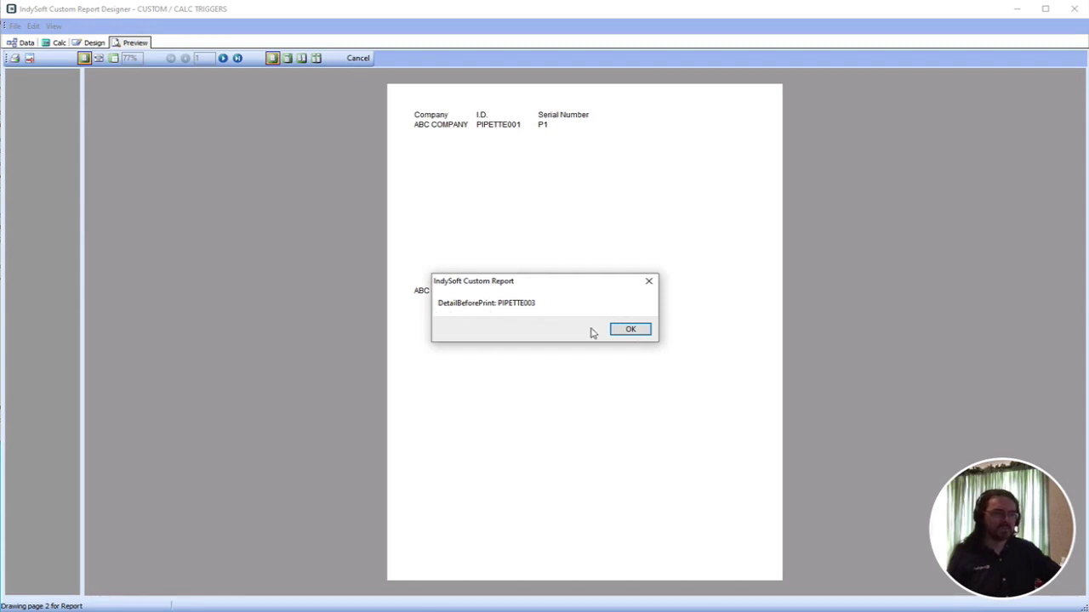
click(634, 331)
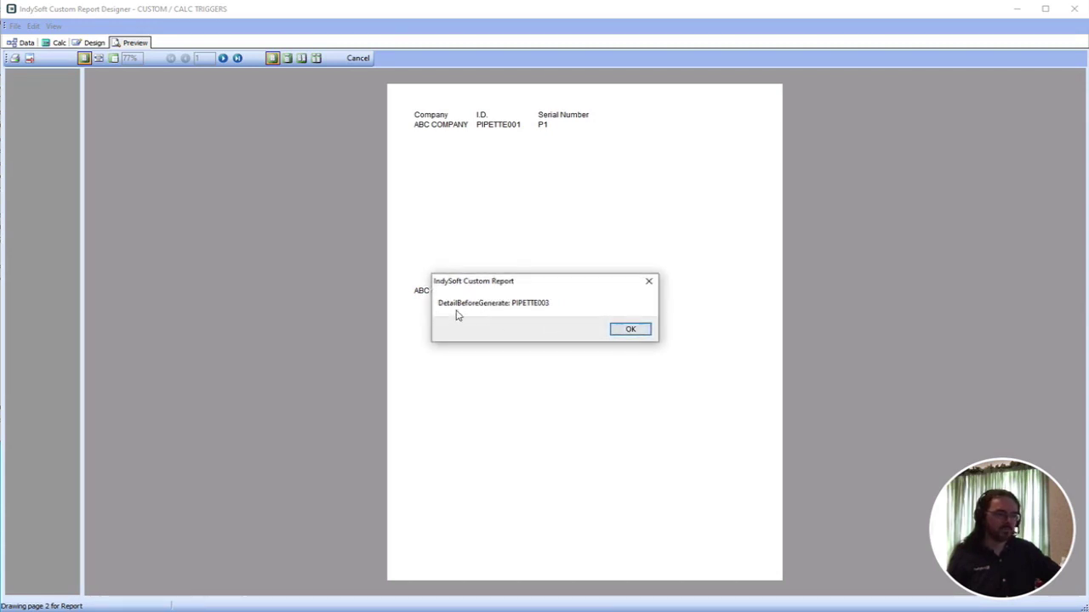
click(636, 331)
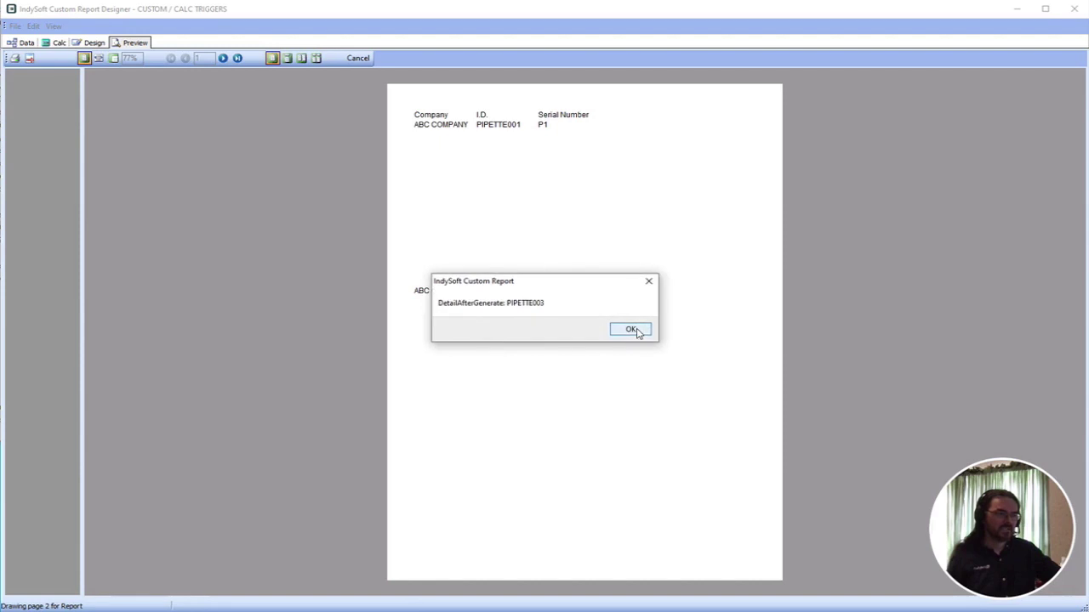
click(636, 330)
click(636, 331)
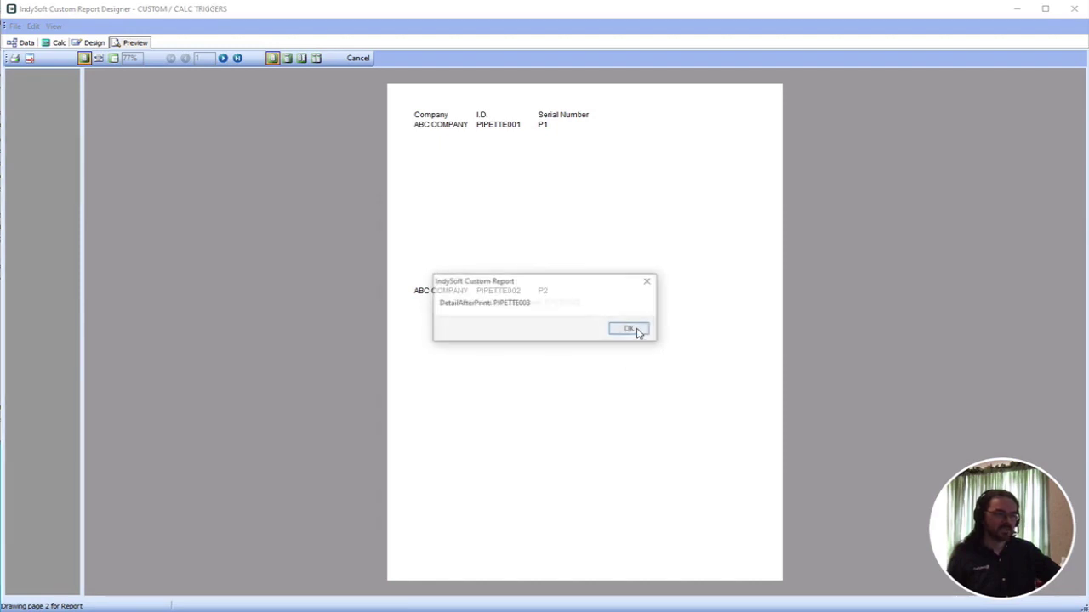
click(636, 331)
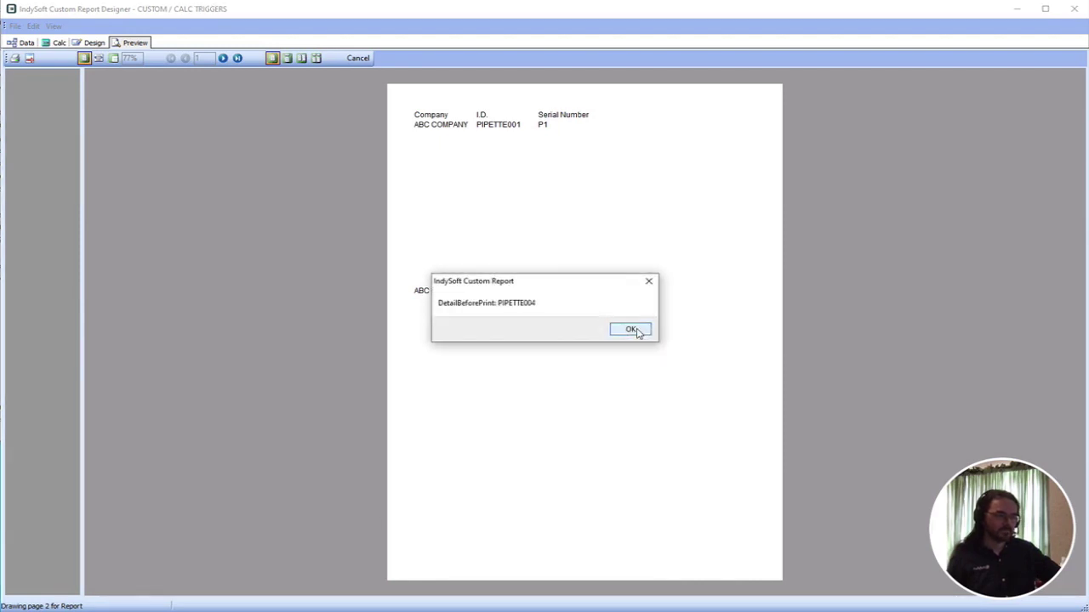
Step through the Detail event messages for record PIPETTE004 on page 2.
click(637, 331)
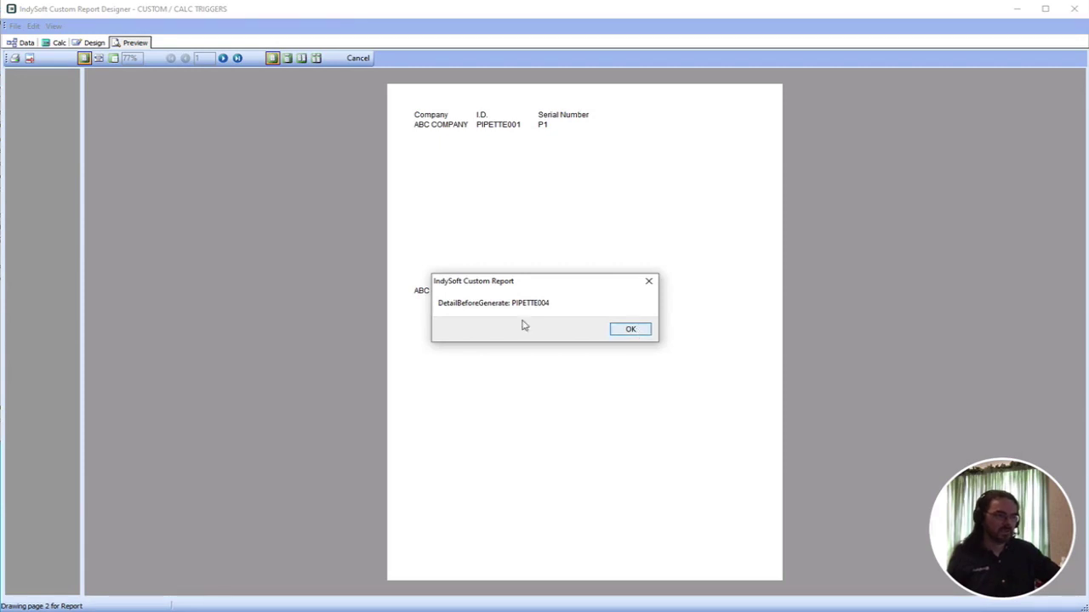
click(634, 331)
click(634, 331)
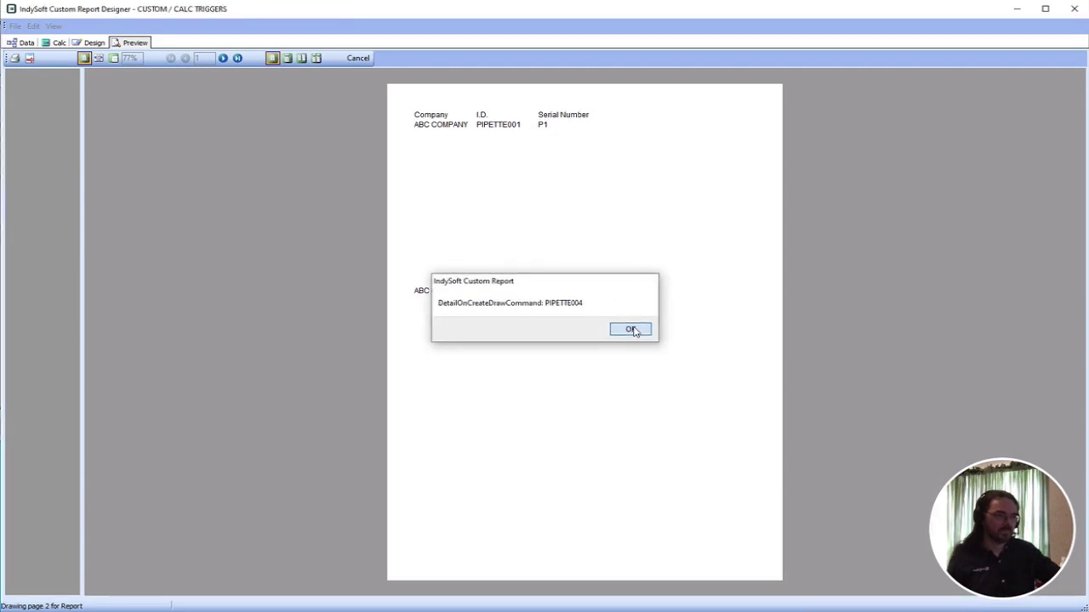
click(634, 331)
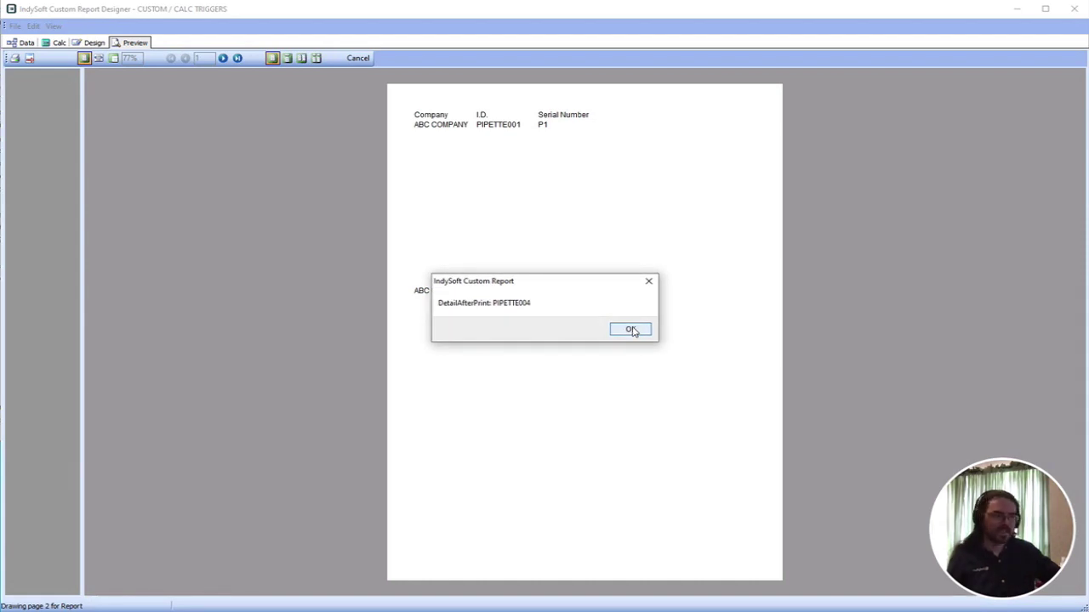
click(632, 331)
click(632, 331)
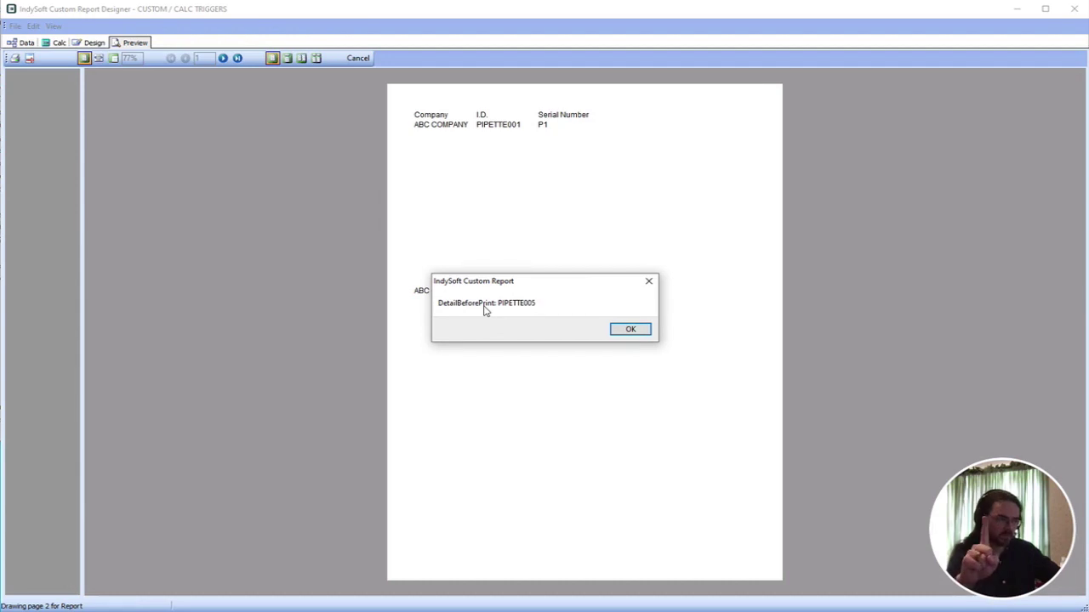
Step through the Detail event messages for record PIPETTE005 at the end of page 2 and on page 3.
click(630, 331)
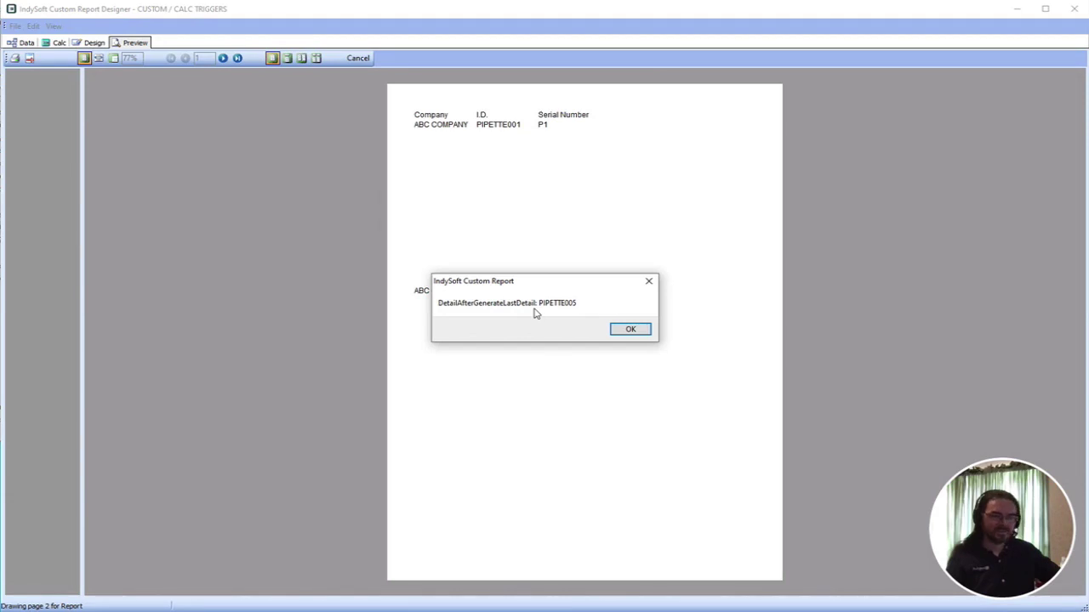
click(630, 330)
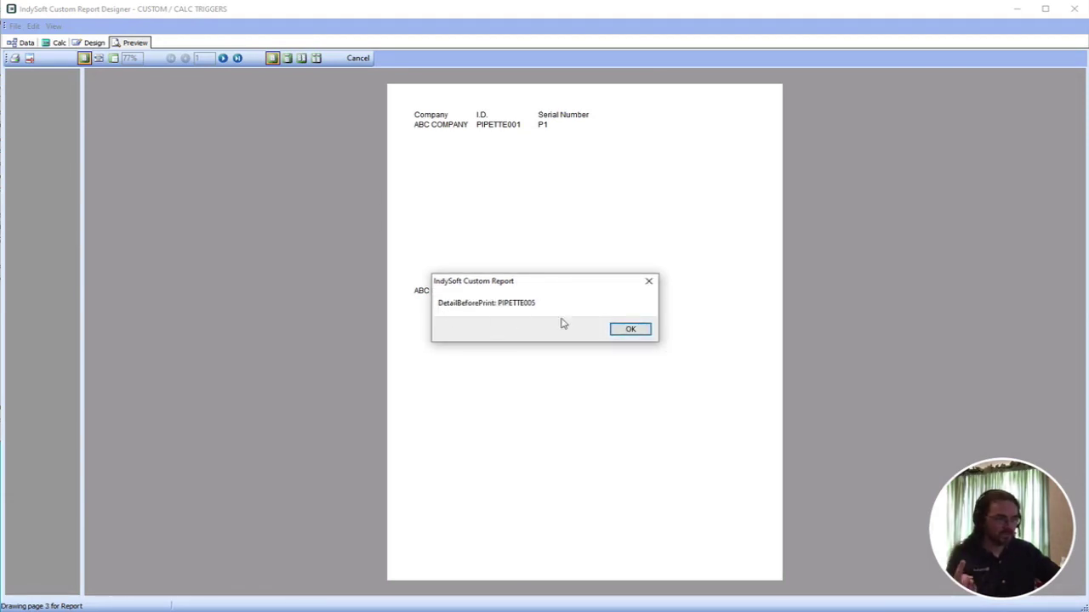
click(637, 332)
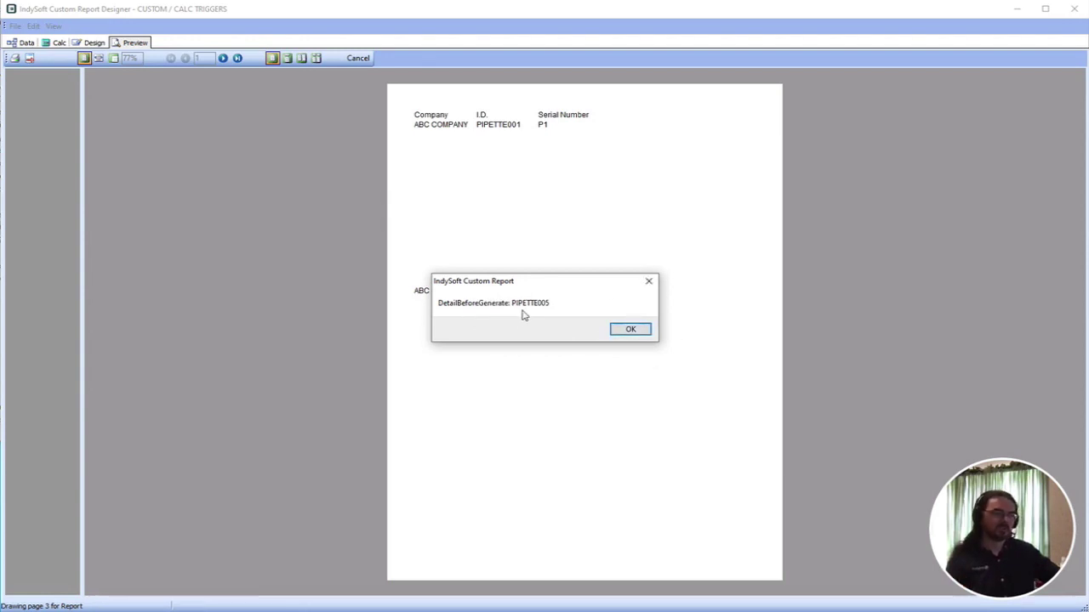
click(629, 329)
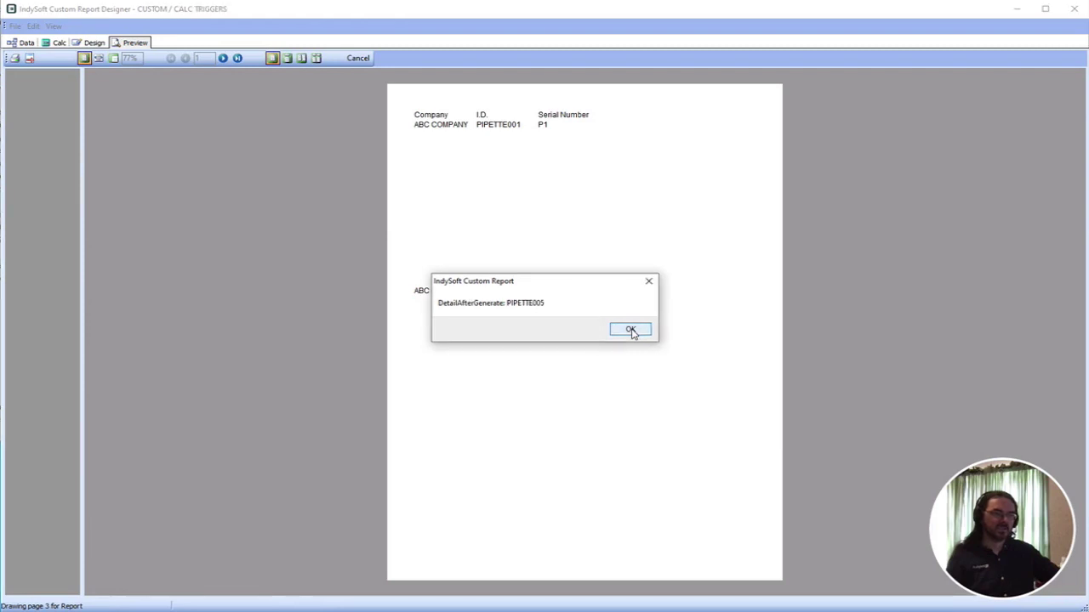
click(630, 329)
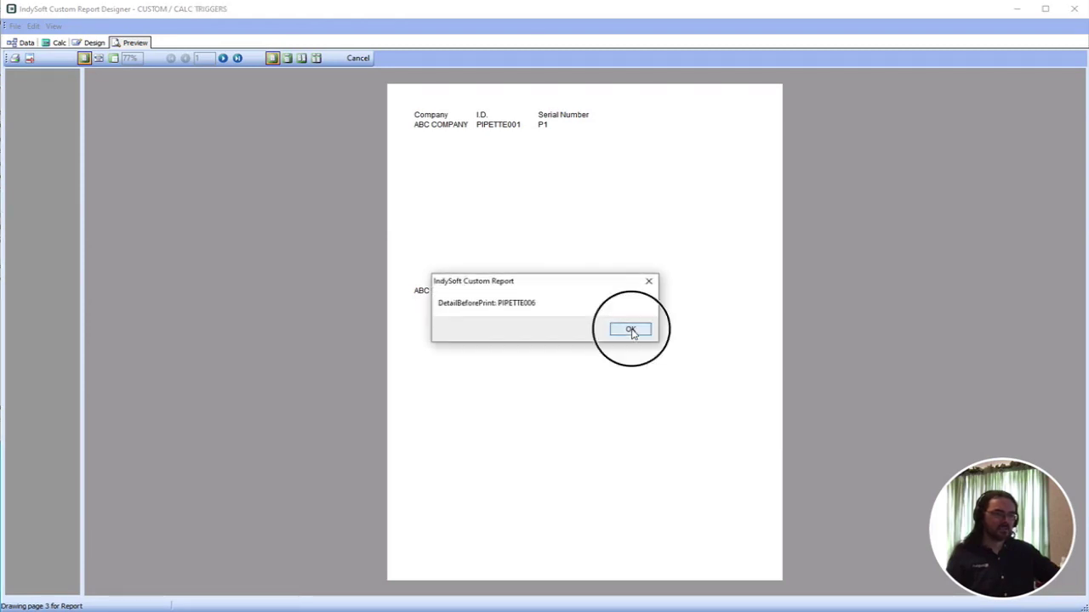
Step through the Detail event messages for record PIPETTE006 on page 3.
click(629, 329)
click(629, 329)
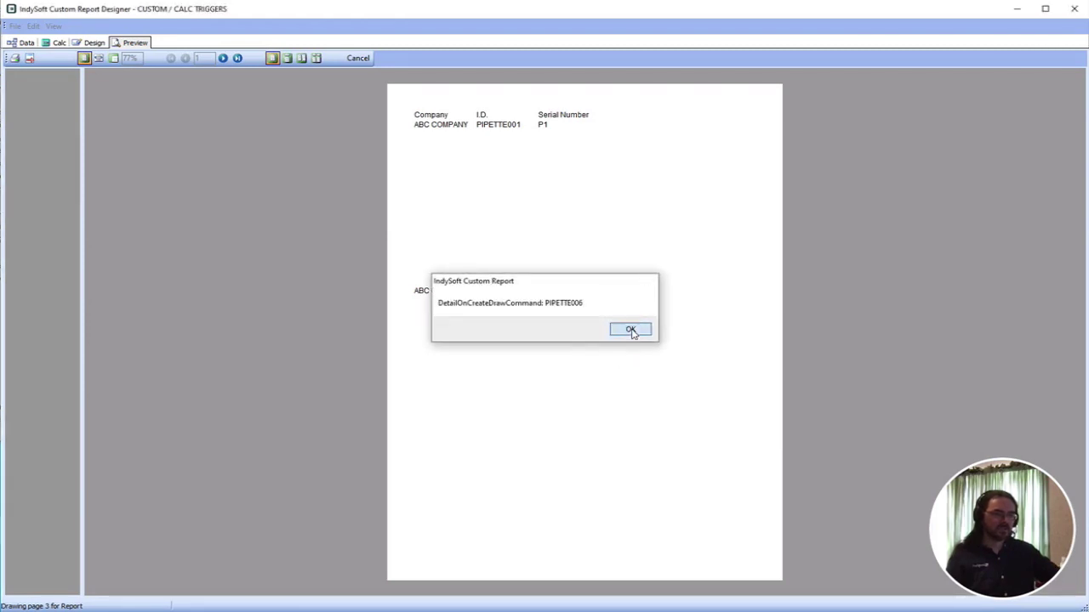
click(630, 329)
click(630, 329)
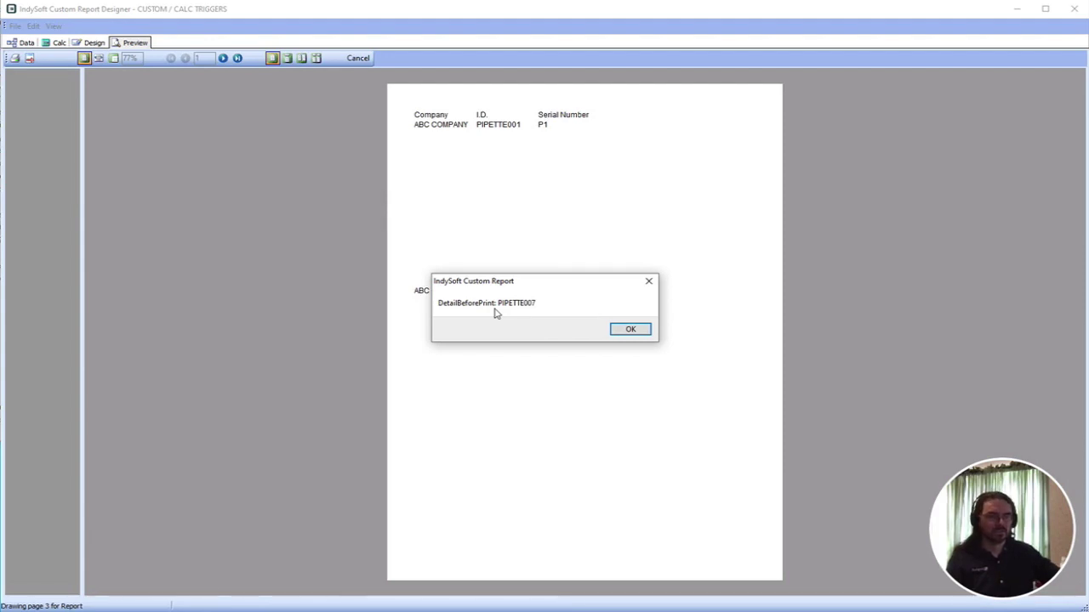
Step through the Detail event messages for record PIPETTE007 at the end of page 3 and on page 4 until the preview finishes.
click(634, 331)
click(631, 330)
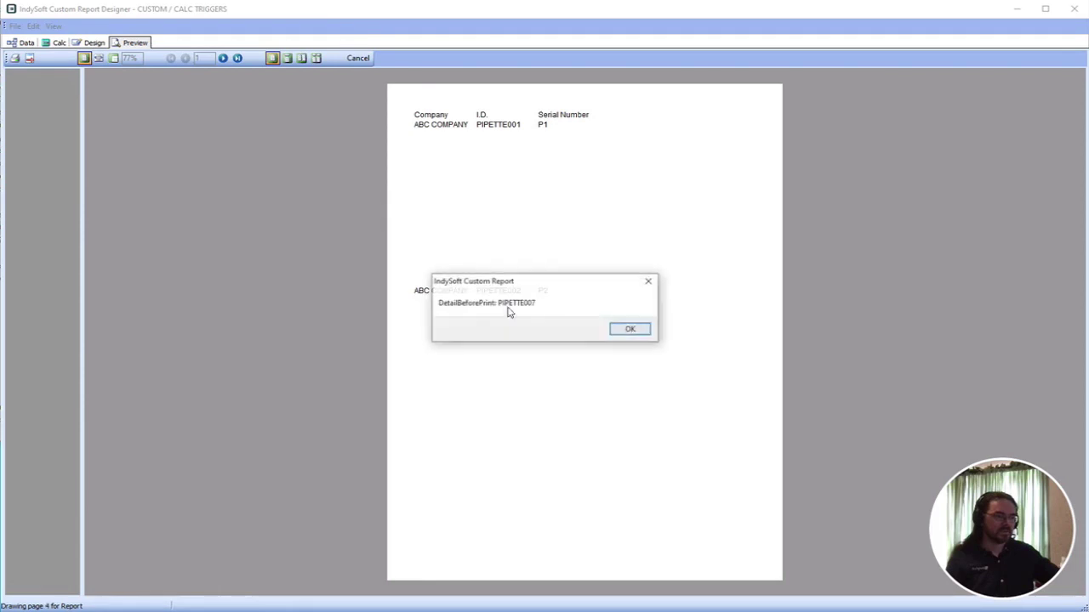
click(630, 330)
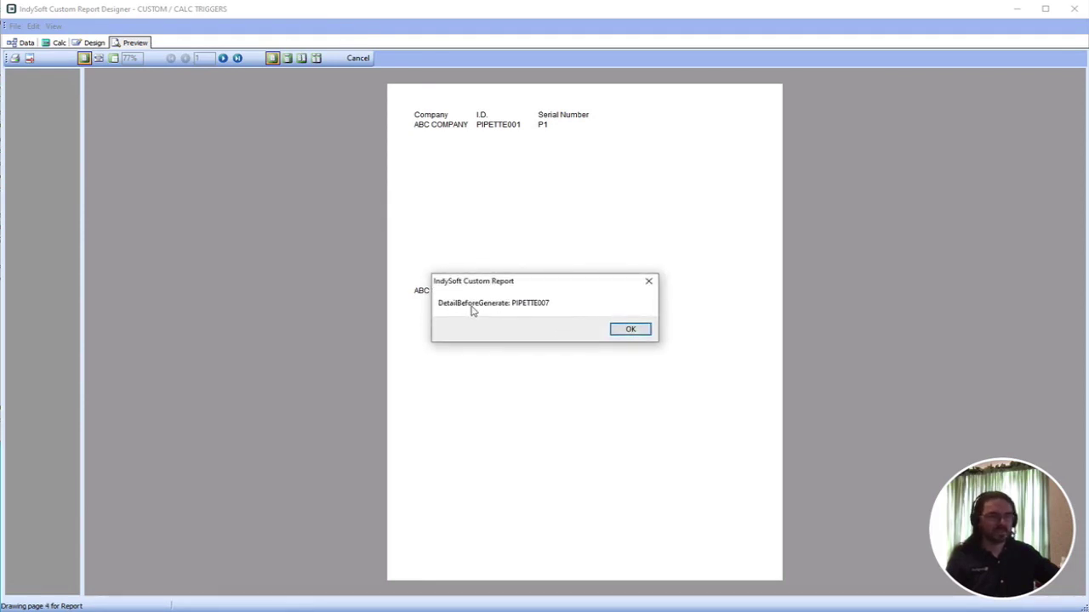
click(629, 333)
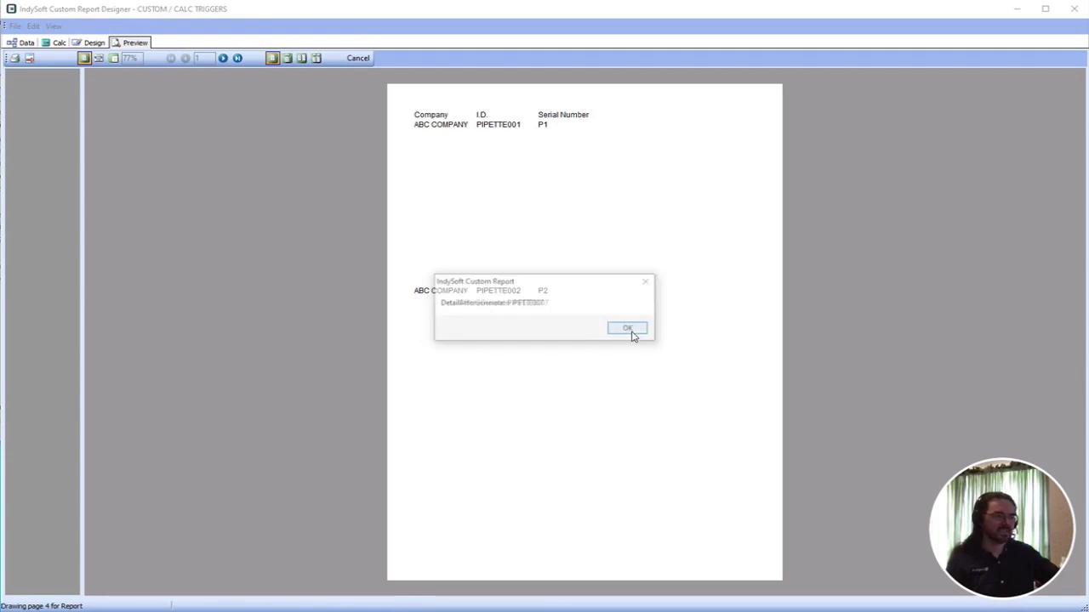
click(631, 332)
click(631, 331)
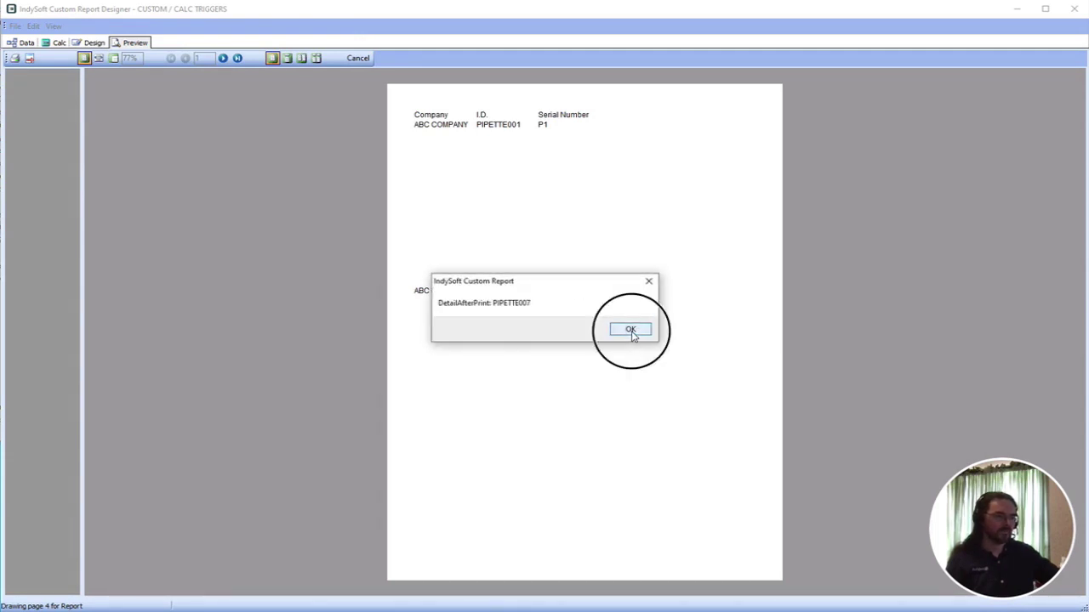
click(630, 330)
click(631, 332)
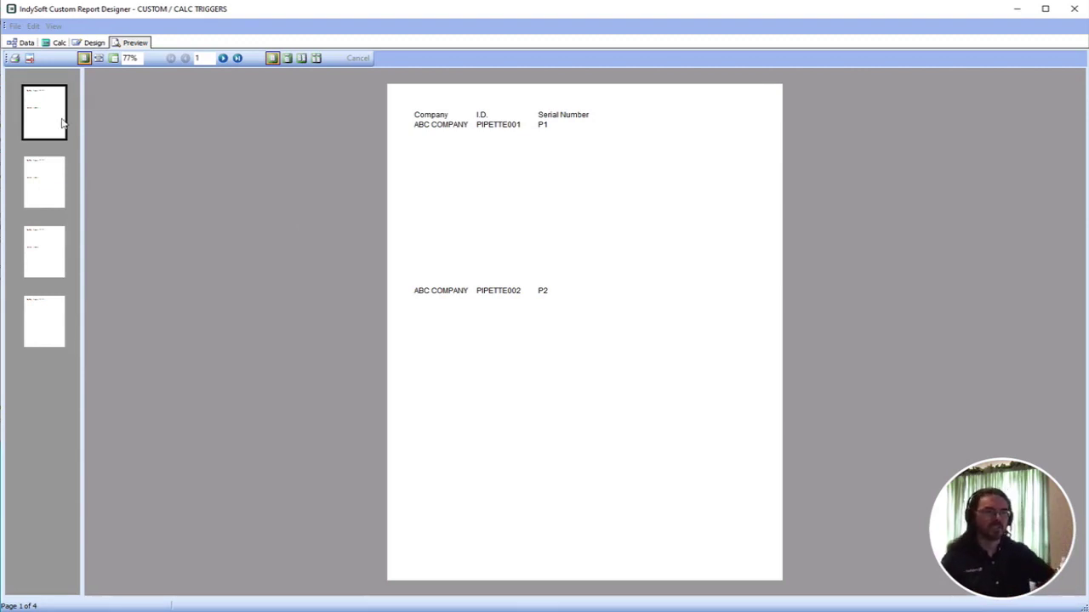
In the global constants of the calculation code, set bDisplayDetail to false and bDisplayDBText to true.
click(58, 42)
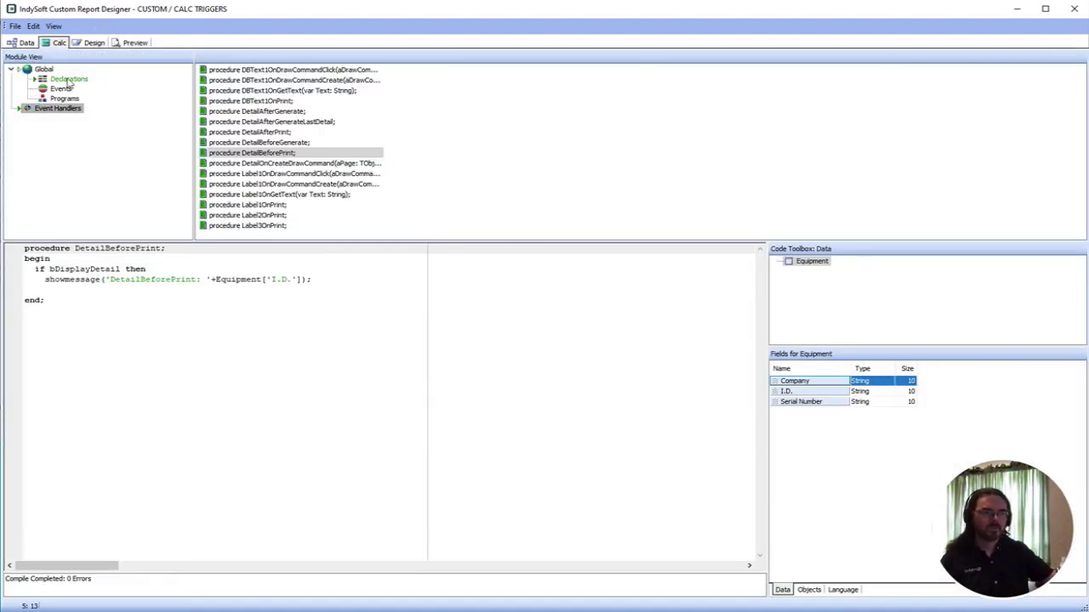
click(68, 79)
double_click(131, 257)
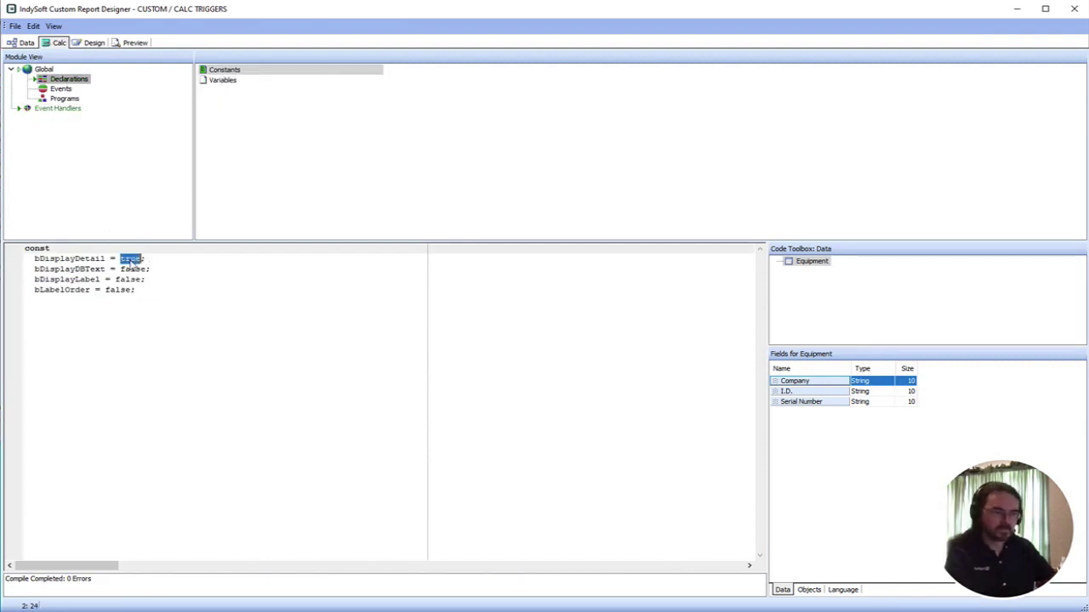
text(false)
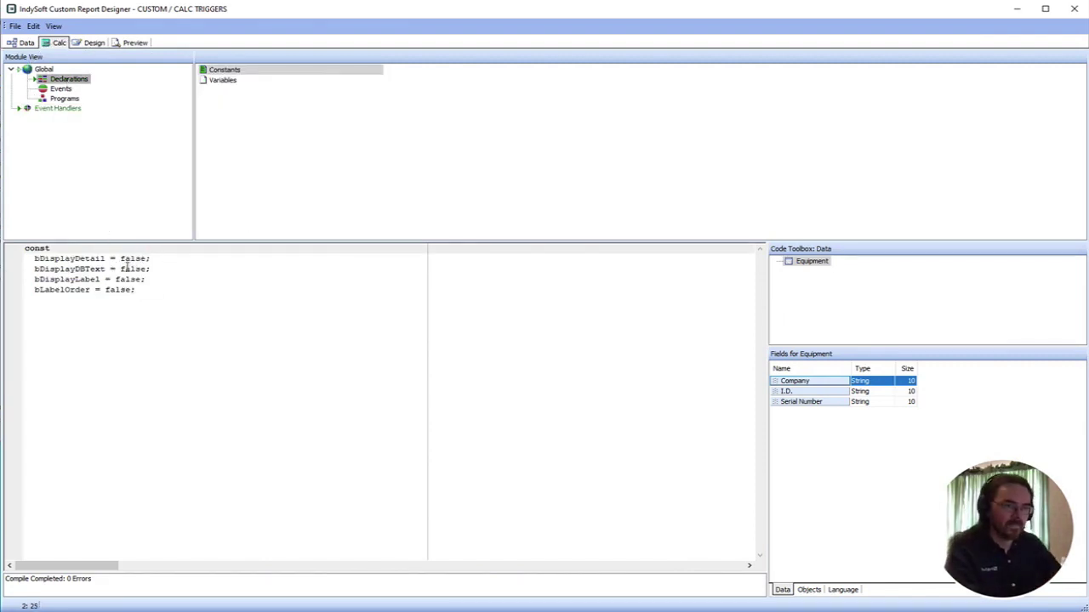
double_click(128, 268)
text(tru)
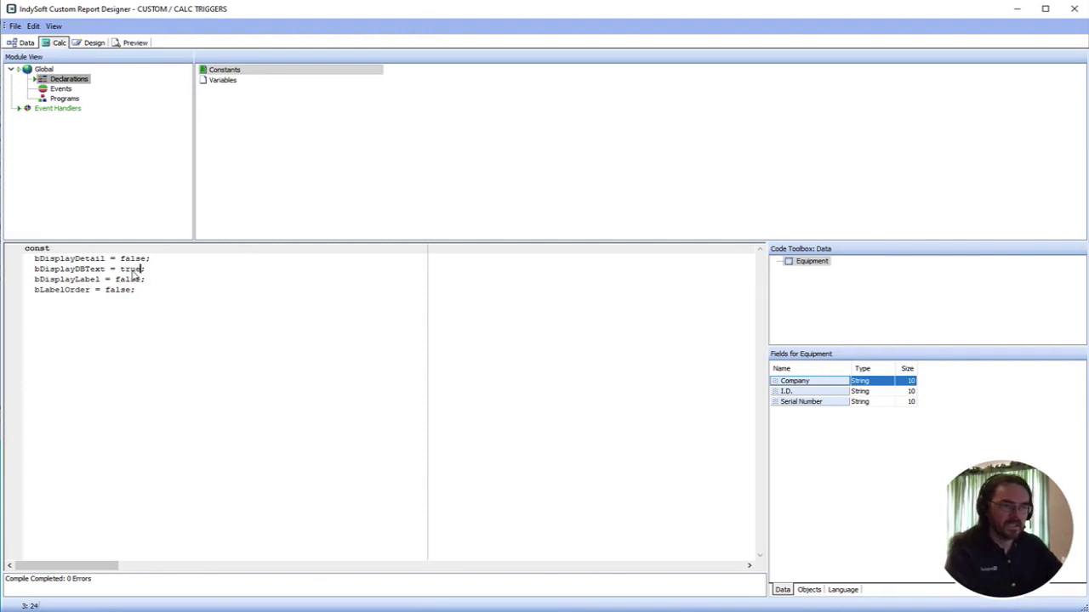
Review the DBText1 event handlers: OnDrawCommandClick, OnDrawCommandCreate, OnGetText and OnPrint.
click(57, 108)
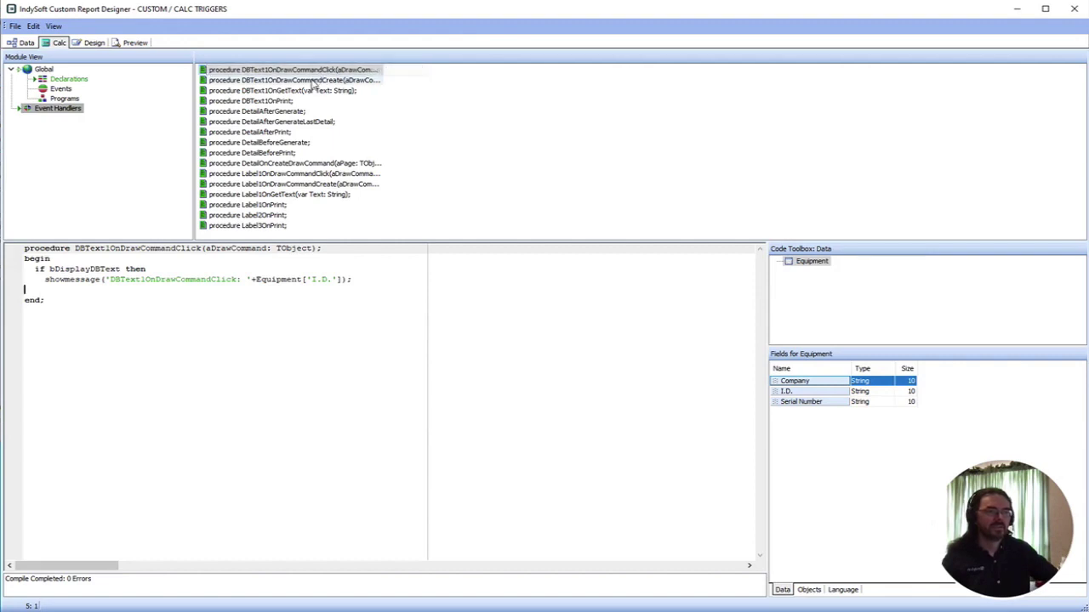
click(315, 80)
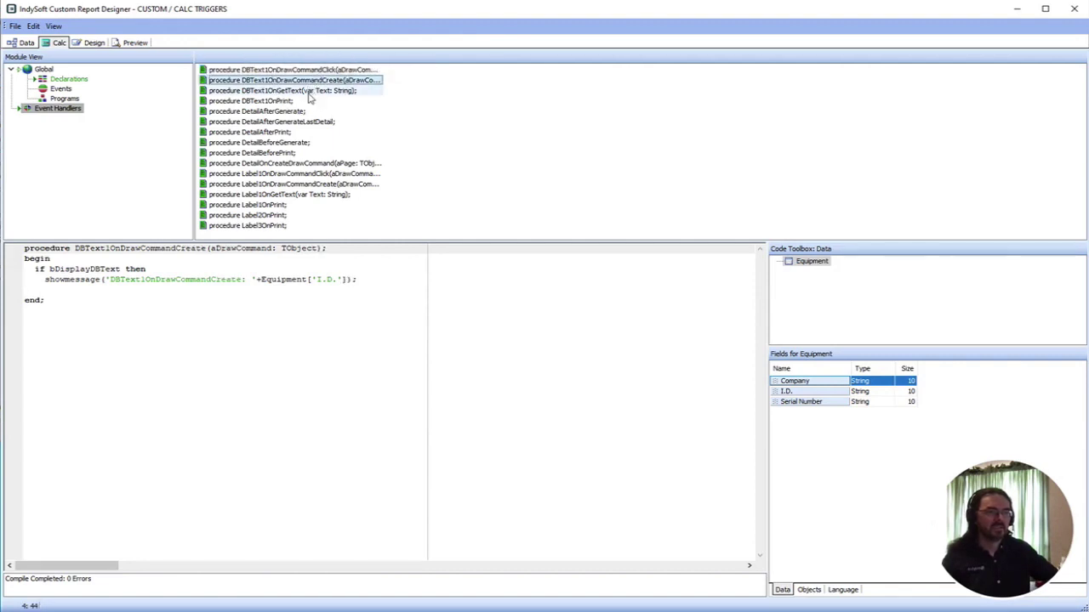
click(309, 91)
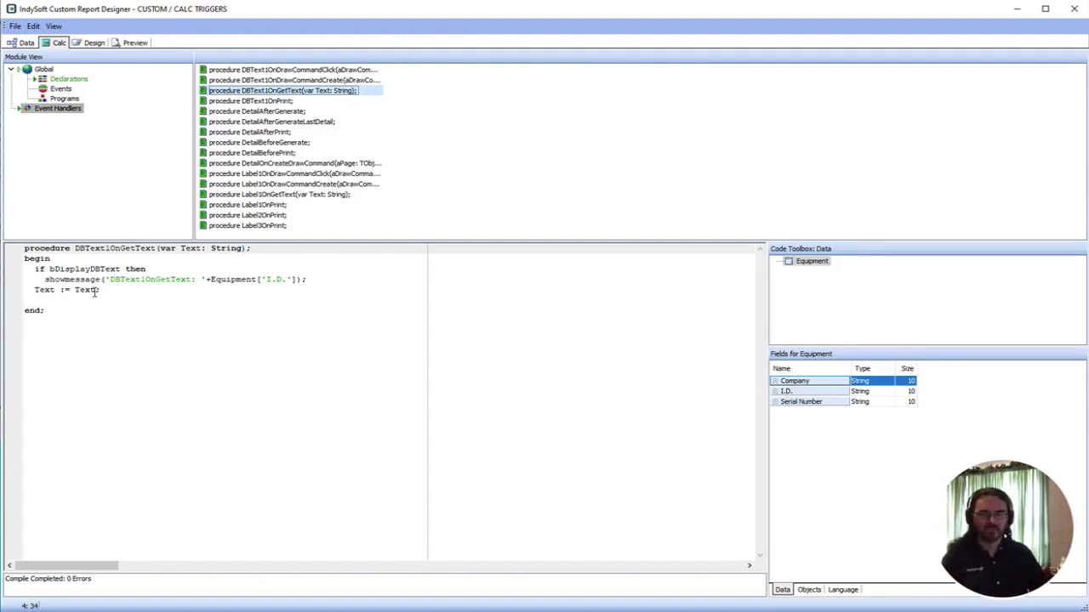
click(284, 102)
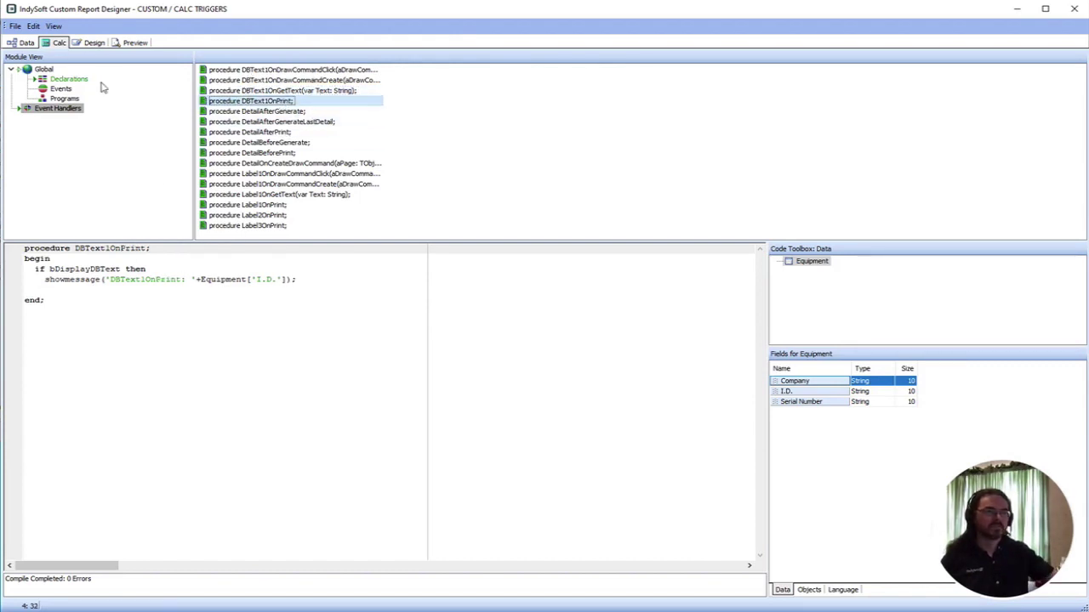
Preview the report and step through the DBText1 event messages for record PIPETTE001.
click(131, 45)
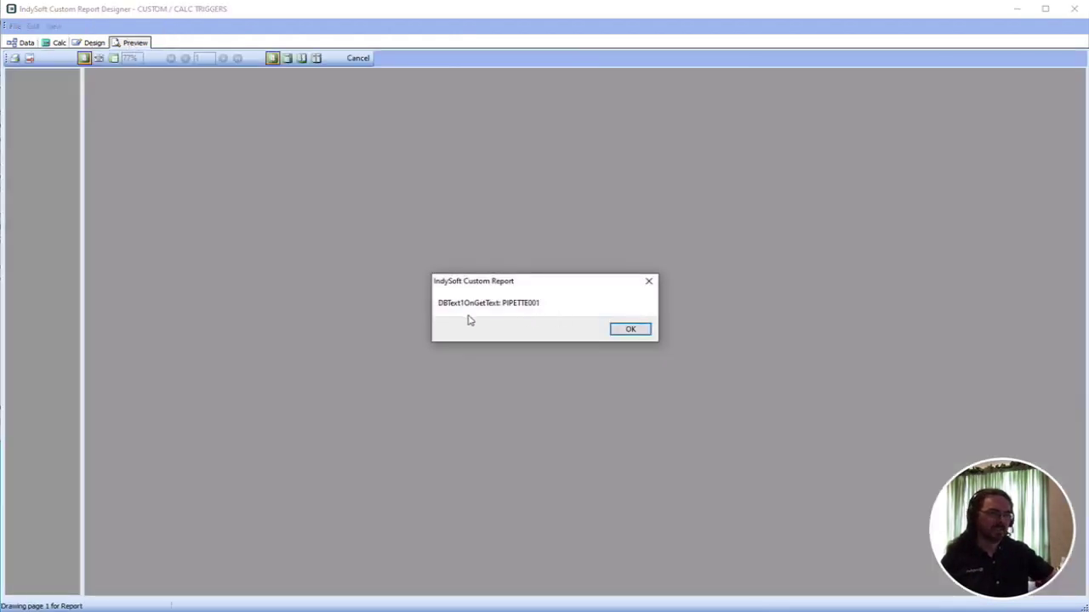
click(630, 331)
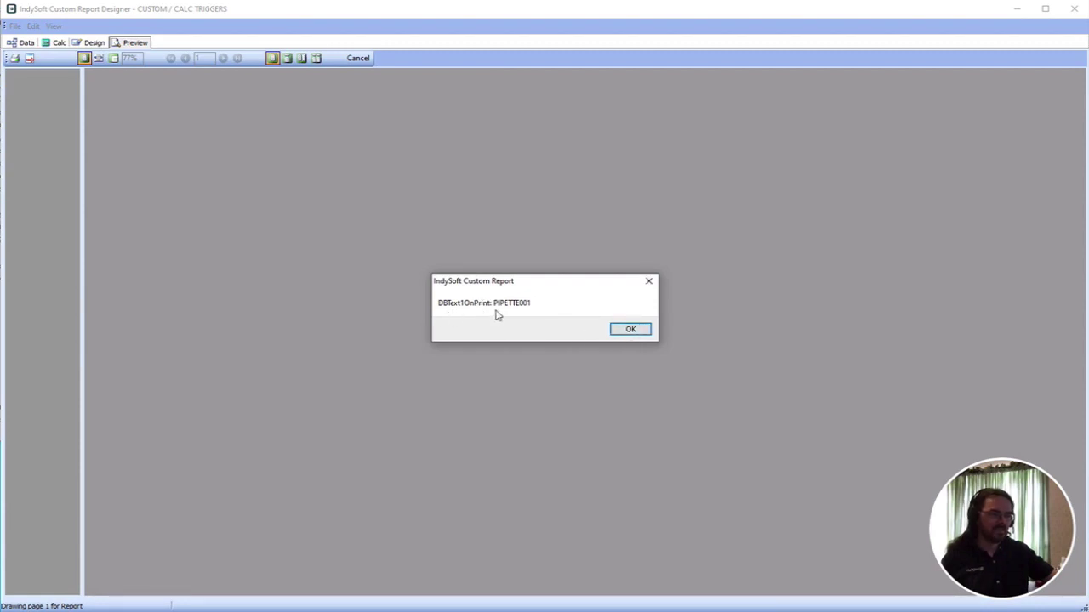
click(628, 330)
click(631, 331)
click(630, 331)
click(638, 330)
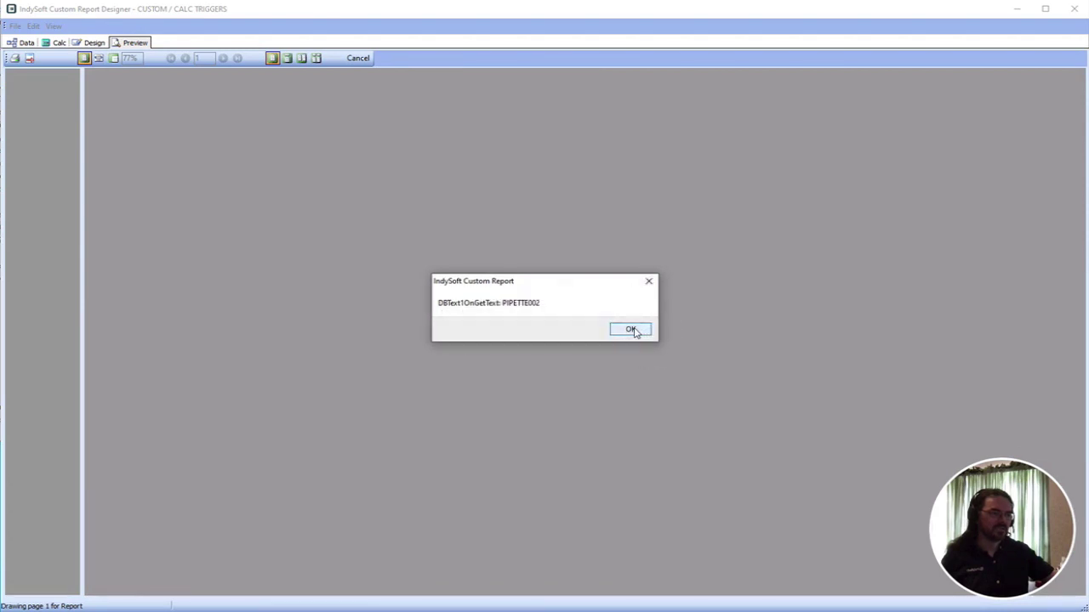
Step through the DBText1 event messages for record PIPETTE002.
click(632, 331)
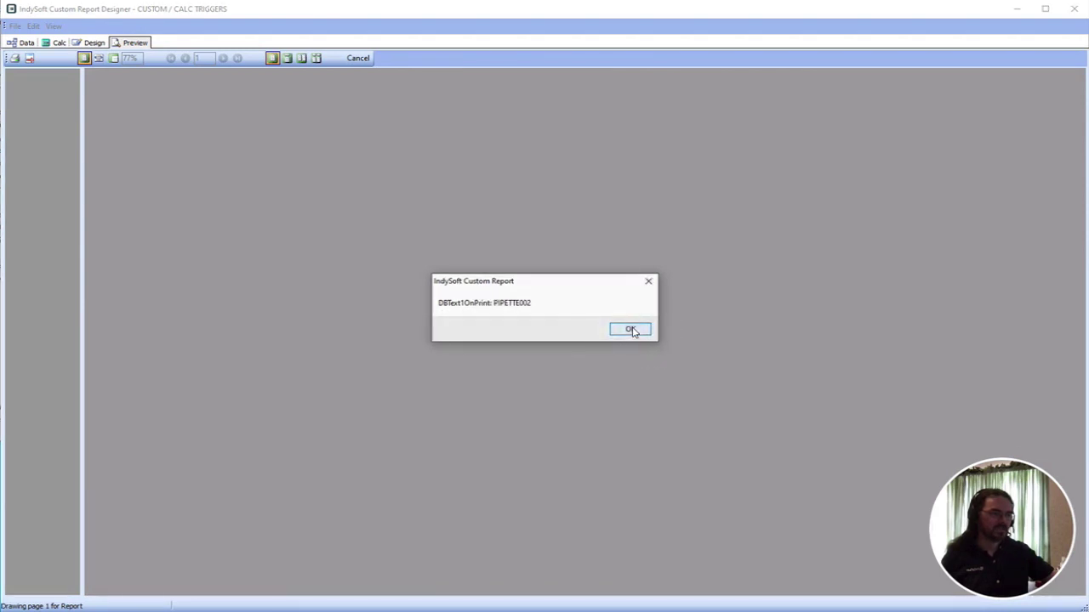
click(632, 331)
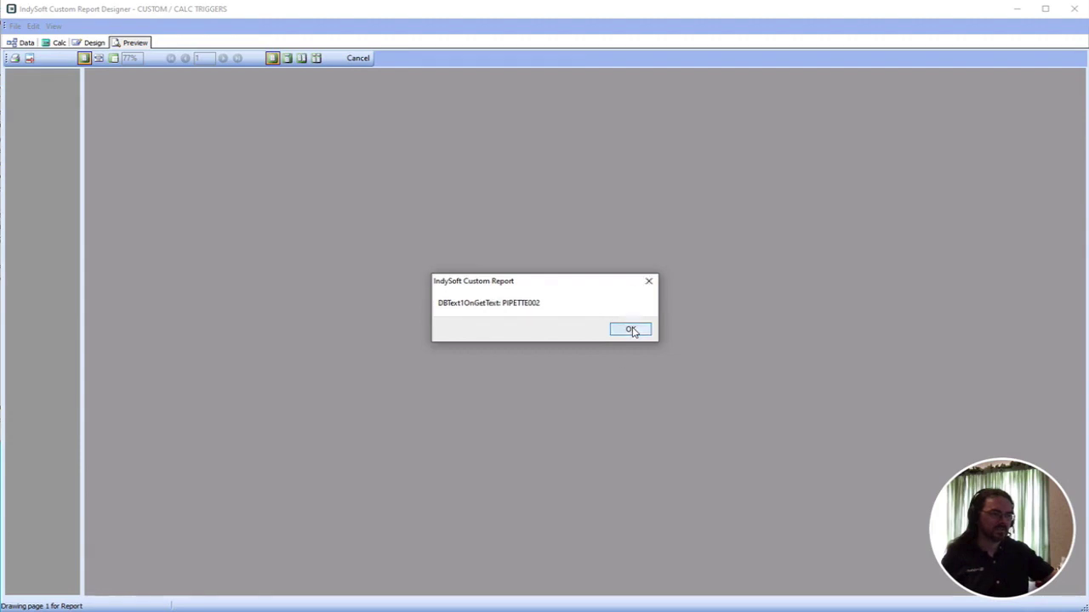
click(632, 331)
click(632, 331)
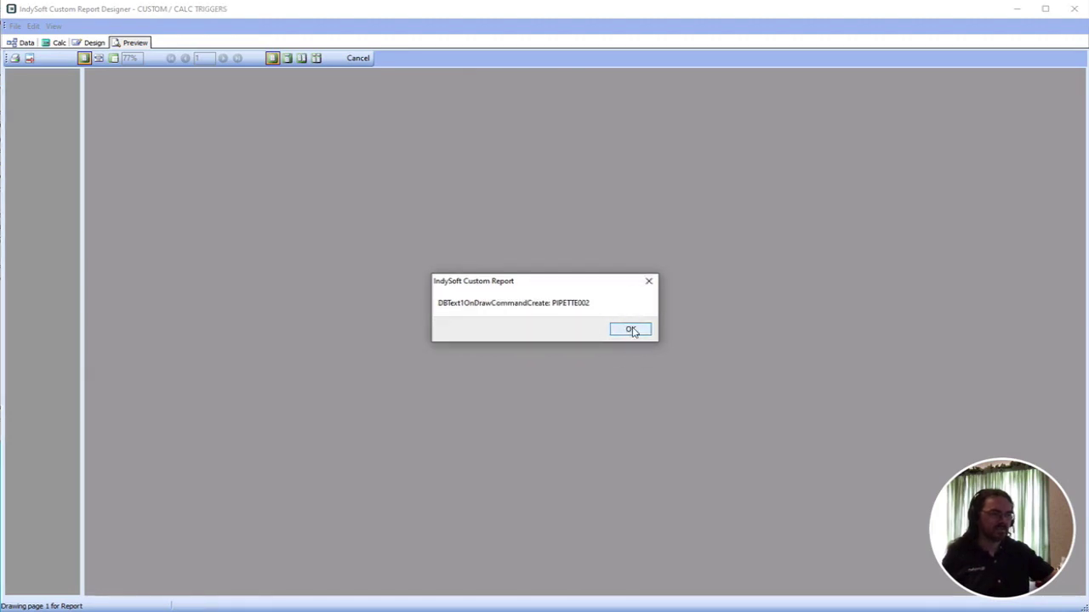
click(632, 330)
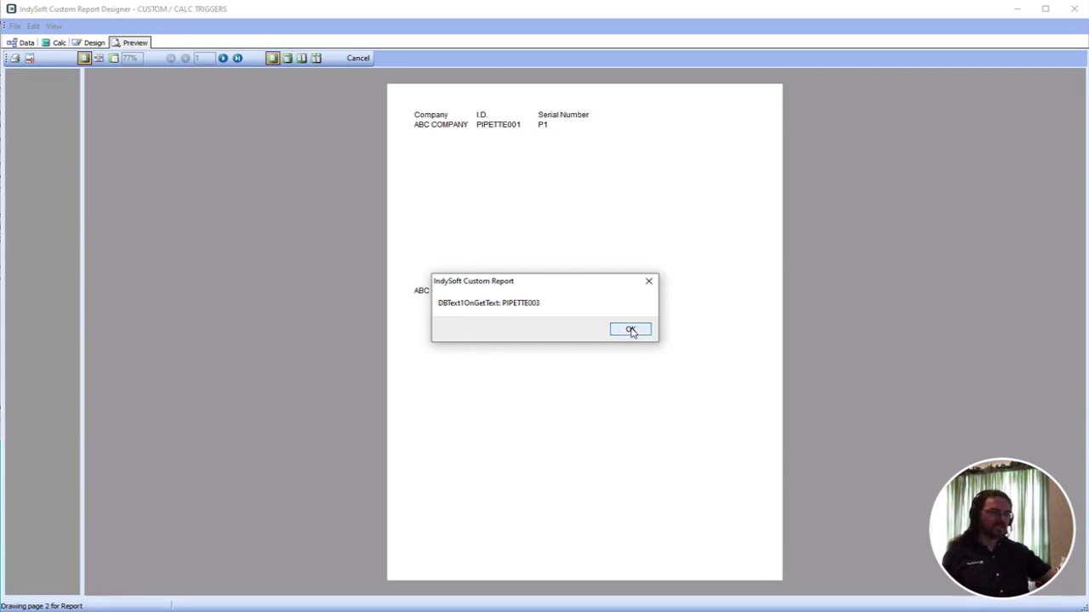
Step through the DBText1 event messages for records PIPETTE003 to PIPETTE006.
click(631, 331)
click(631, 331)
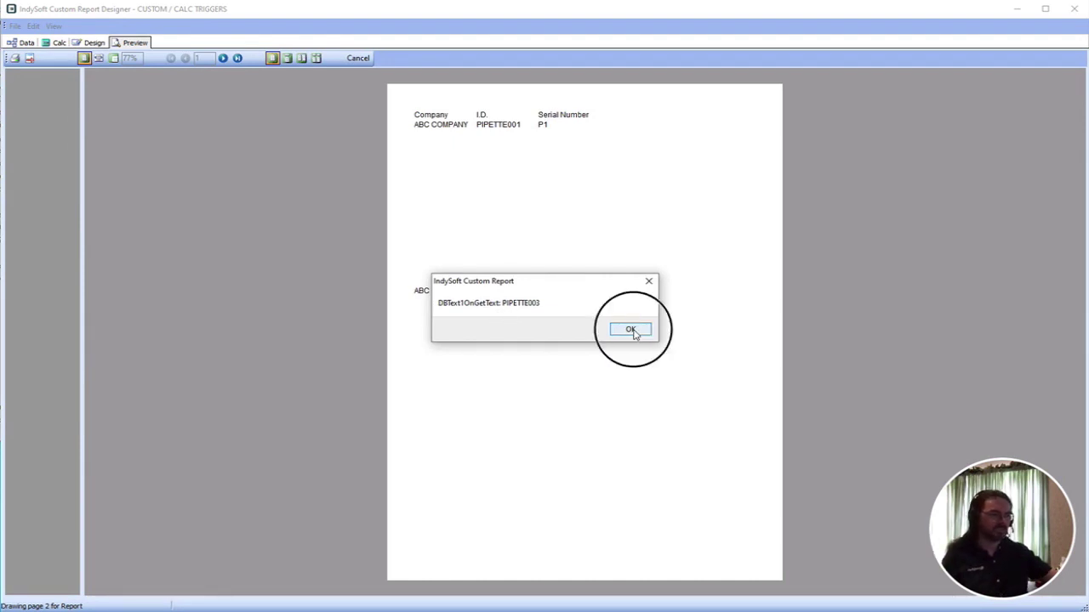
click(632, 331)
click(633, 332)
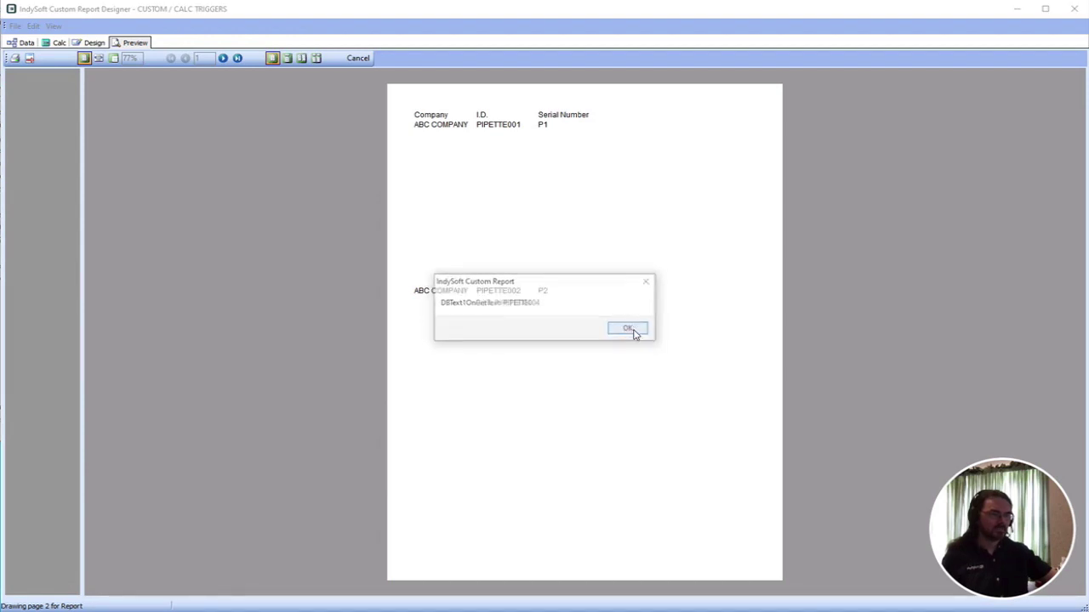
click(632, 332)
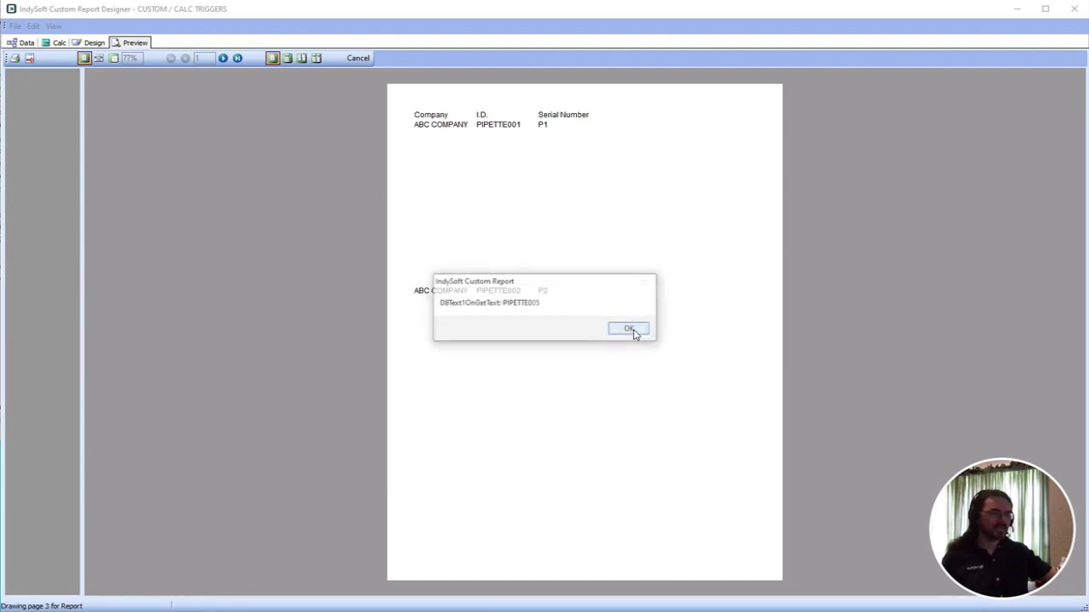
click(633, 332)
click(633, 332)
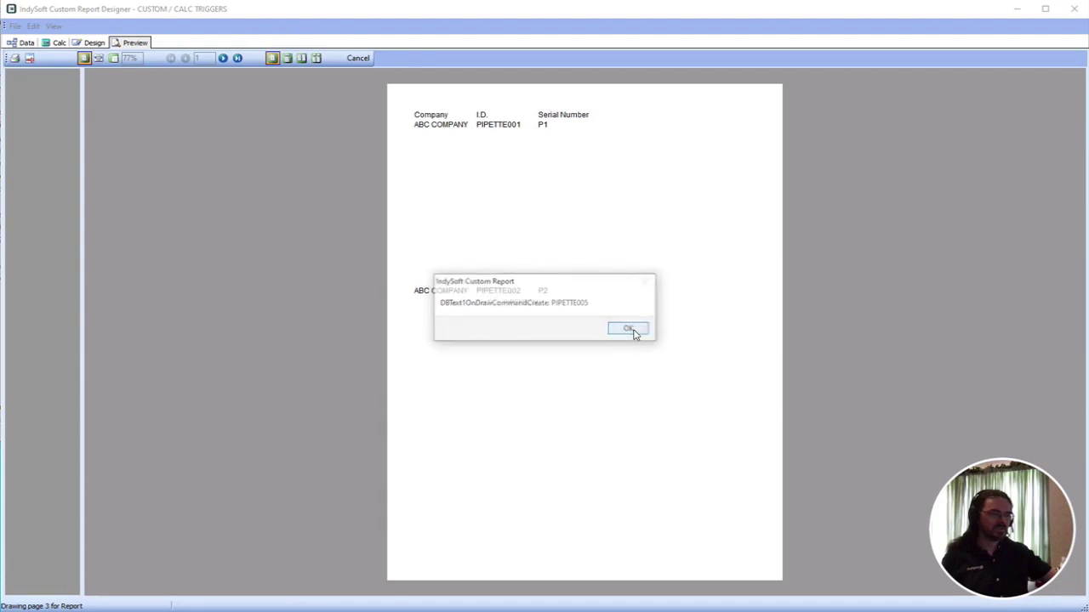
click(629, 330)
click(629, 330)
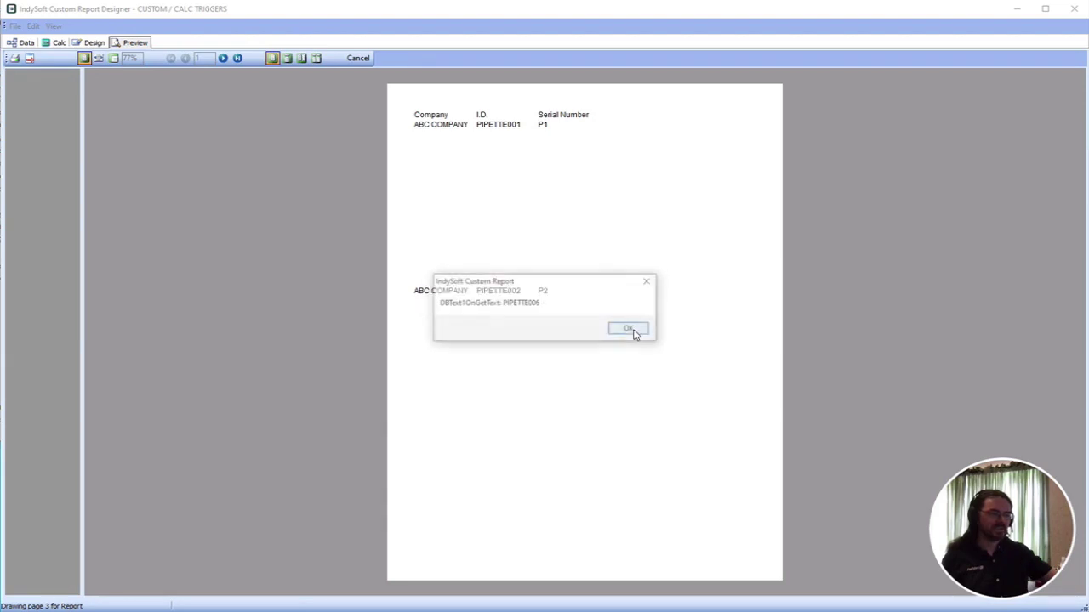
click(630, 330)
click(630, 330)
click(630, 330)
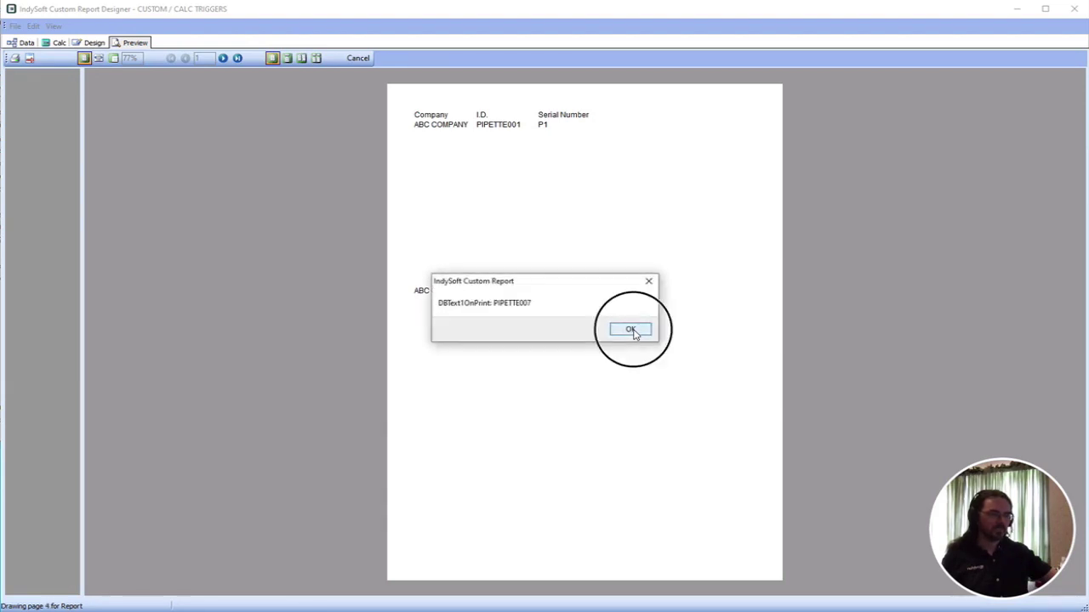
Dismiss the DBText1 messages for PIPETTE007 and test the DBText1 click event on the first ABC COMPANY value in the preview.
click(631, 331)
click(631, 330)
click(631, 331)
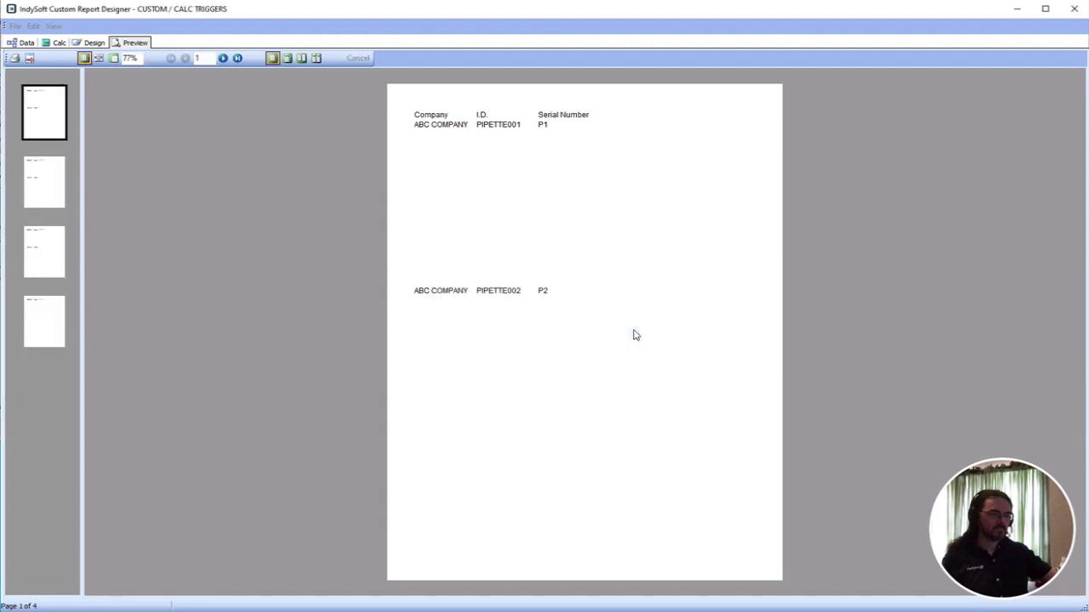
click(446, 127)
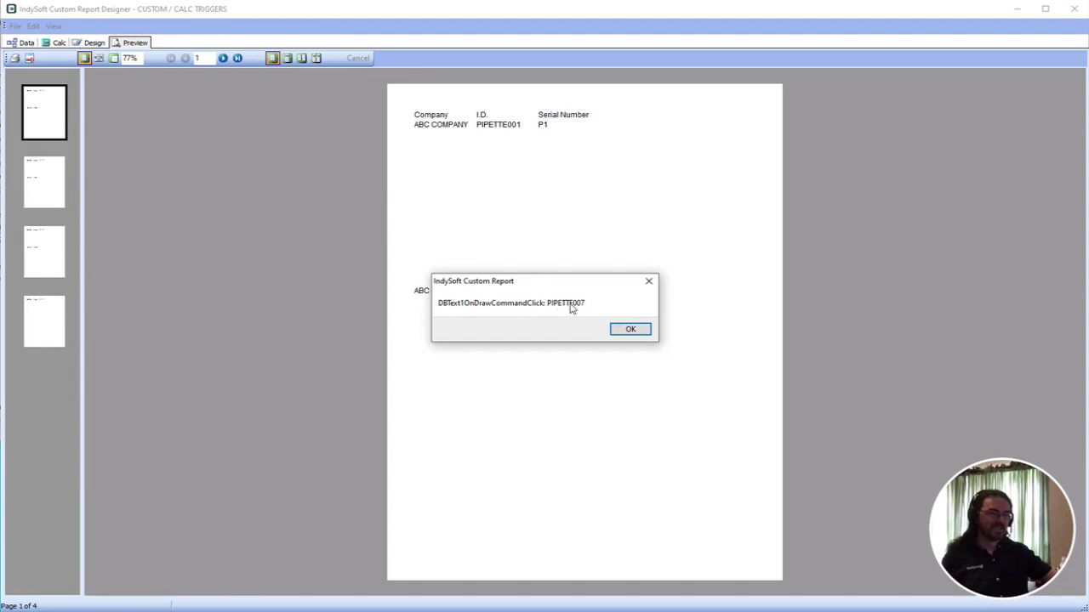
click(630, 329)
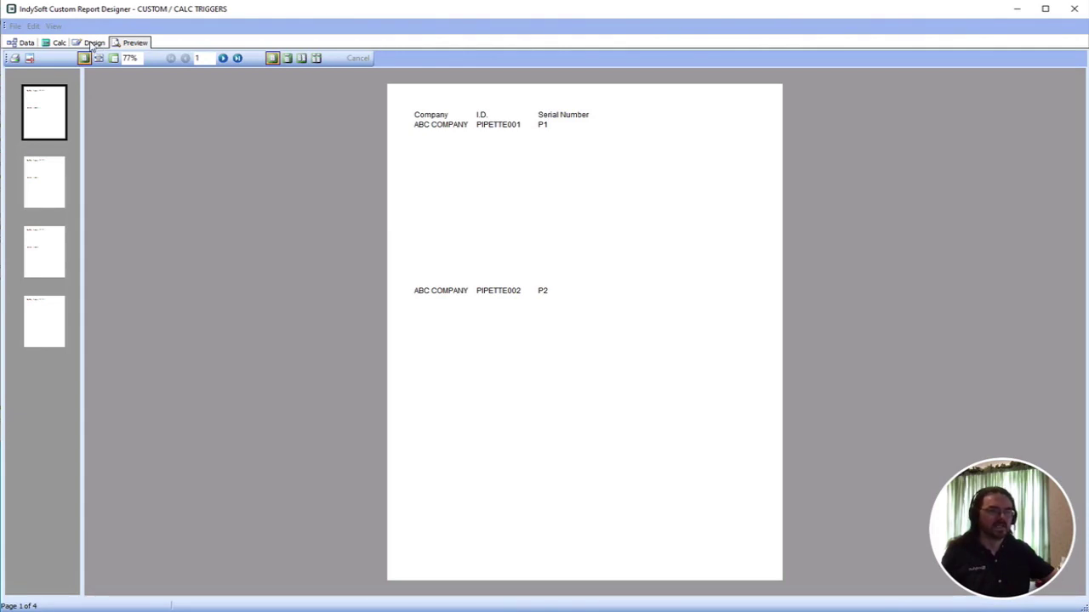
In the global constants of the calculation code, set bDisplayDBText to false and bDisplayLabel to true.
click(58, 43)
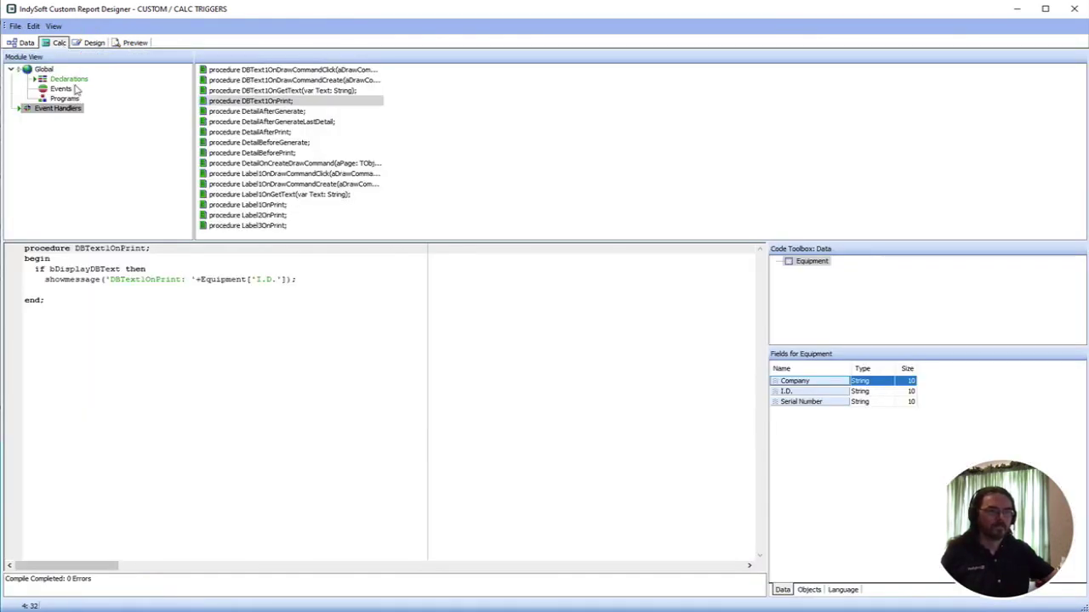
click(73, 80)
double_click(128, 269)
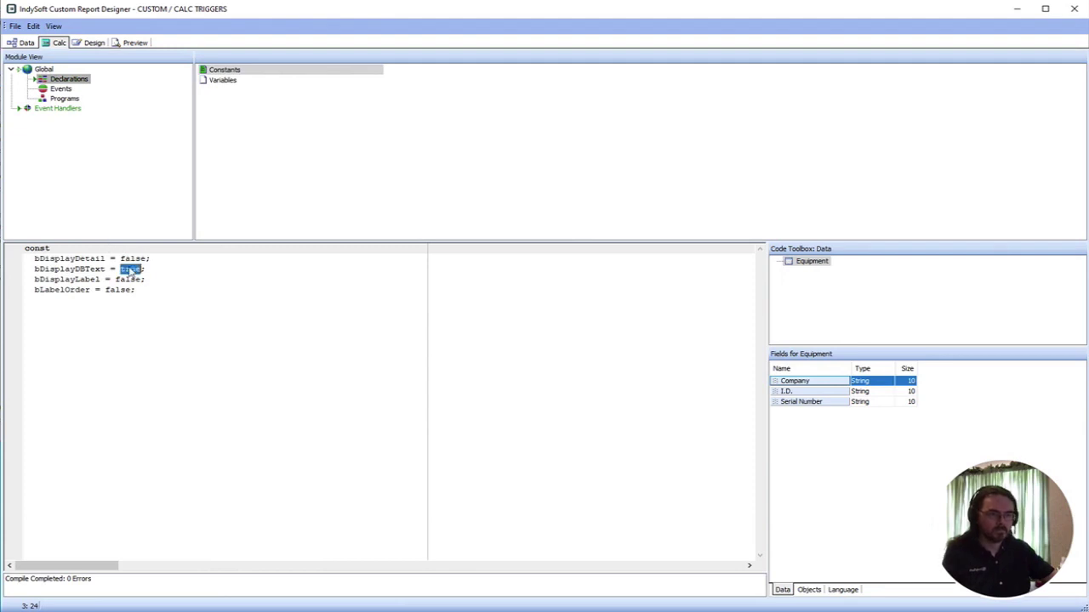
text(fals)
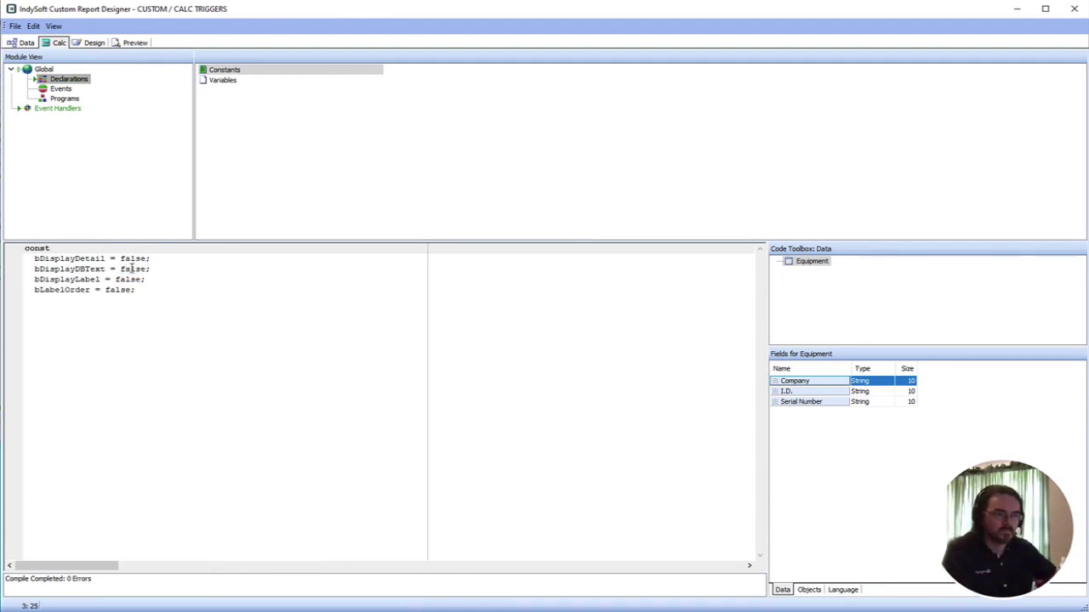
double_click(127, 279)
text(tru)
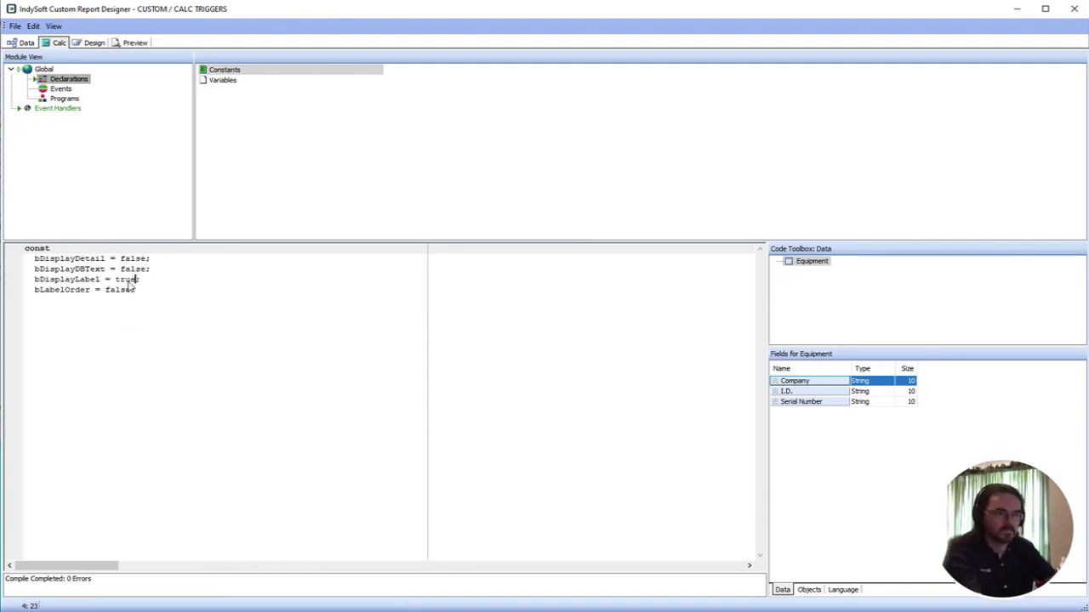
Review the Label1 event handlers: OnDrawCommandClick, OnDrawCommandCreate, OnGetText and OnPrint.
click(70, 110)
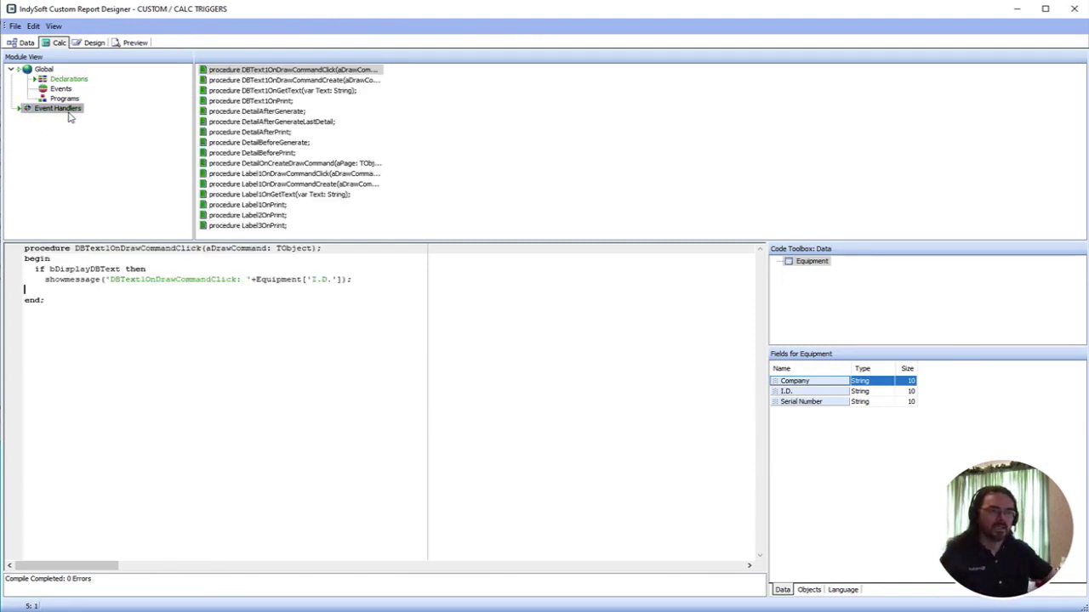
click(268, 176)
click(270, 184)
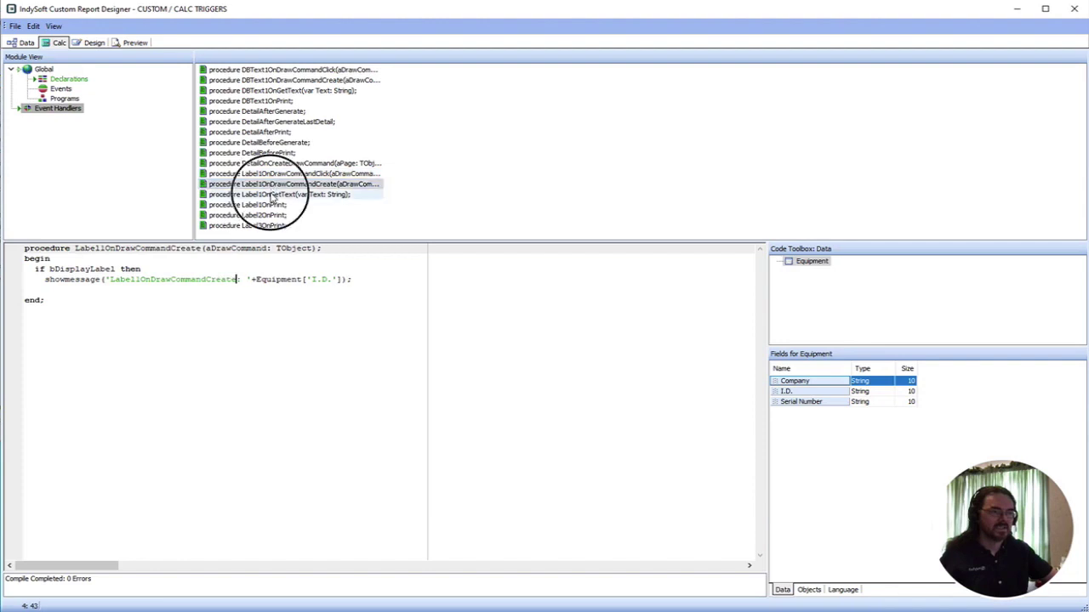
click(270, 194)
click(270, 205)
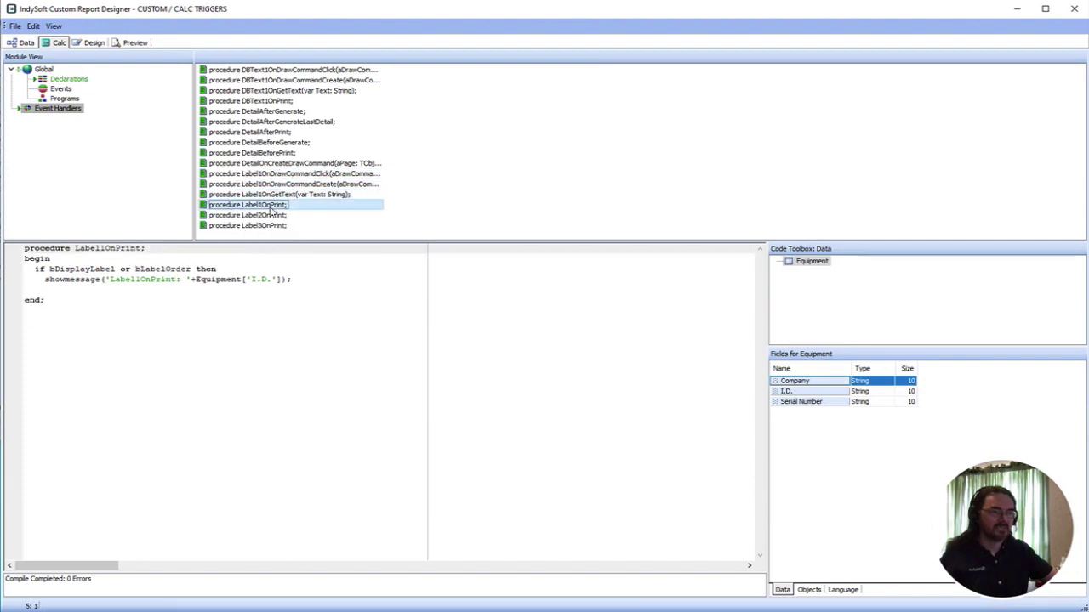
Preview the report and step through the Label1 event messages for records PIPETTE001, PIPETTE003 and PIPETTE005.
click(132, 47)
click(630, 330)
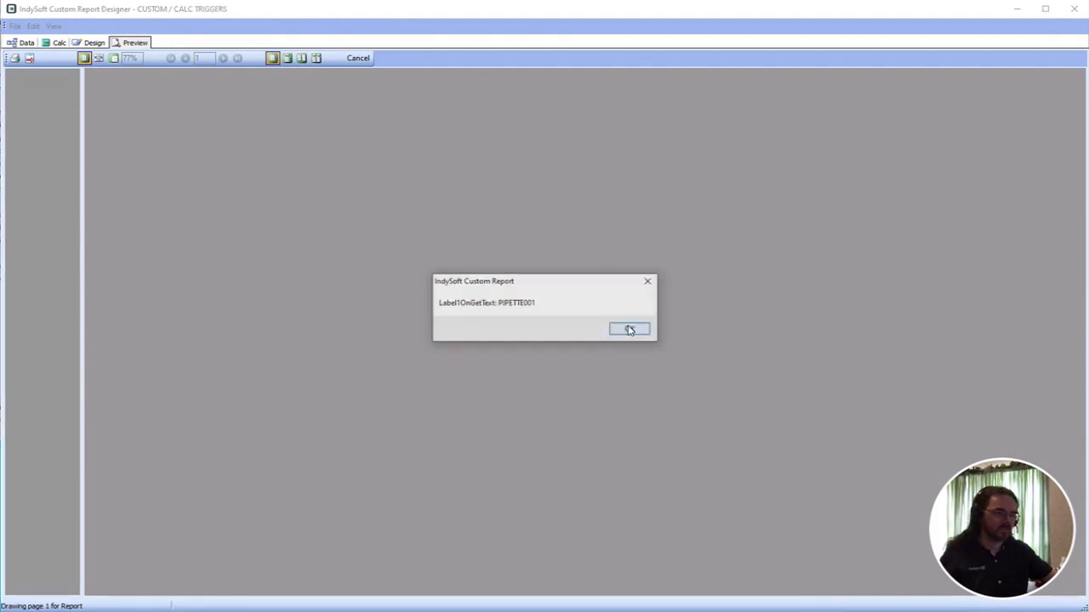
click(629, 330)
click(629, 330)
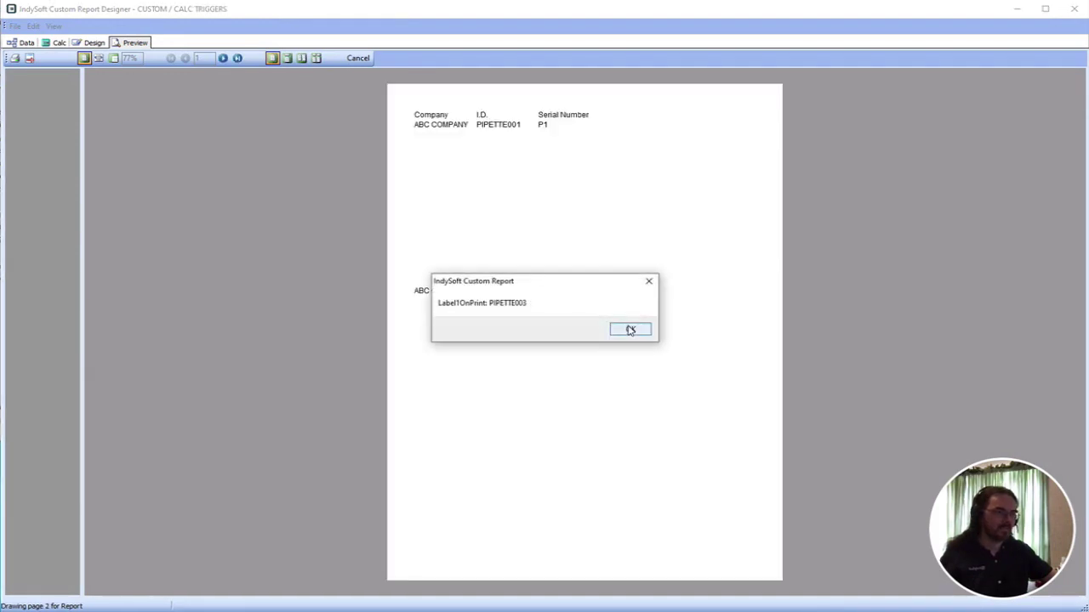
click(629, 330)
click(630, 330)
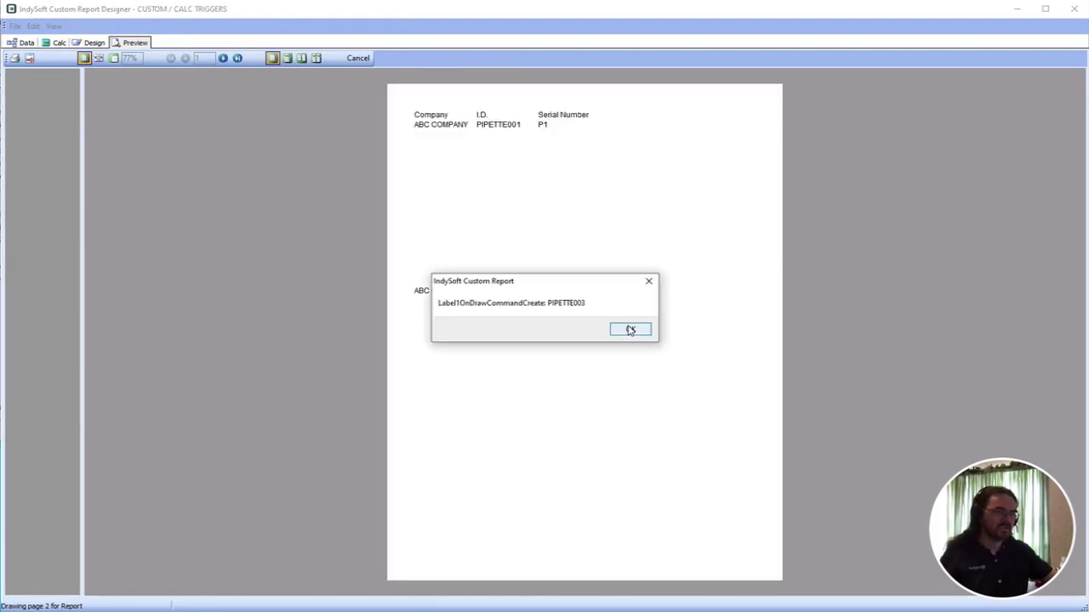
click(629, 330)
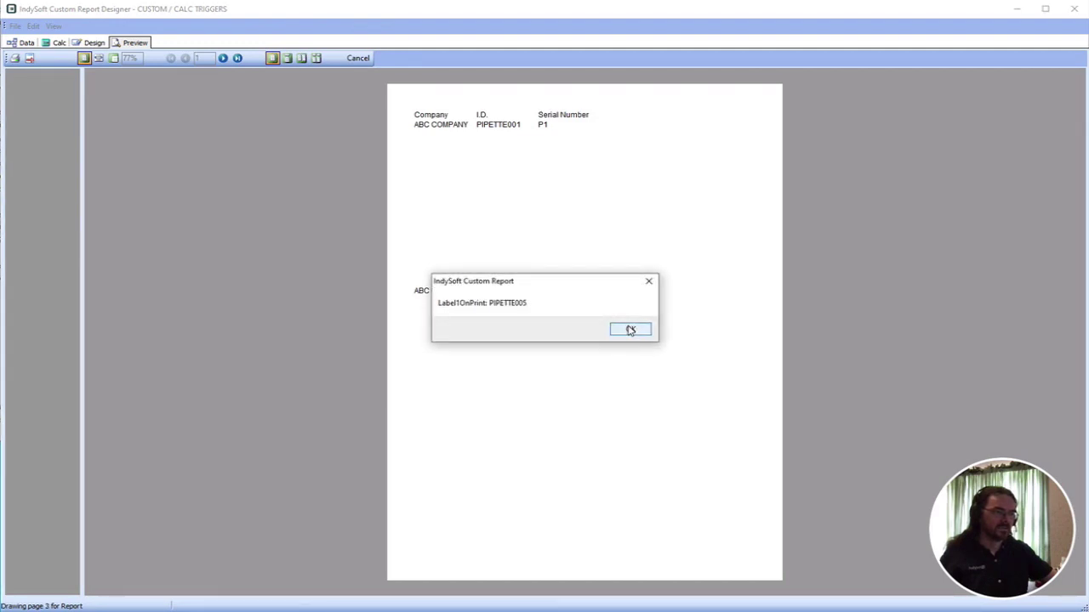
click(629, 330)
click(629, 330)
click(630, 330)
click(630, 330)
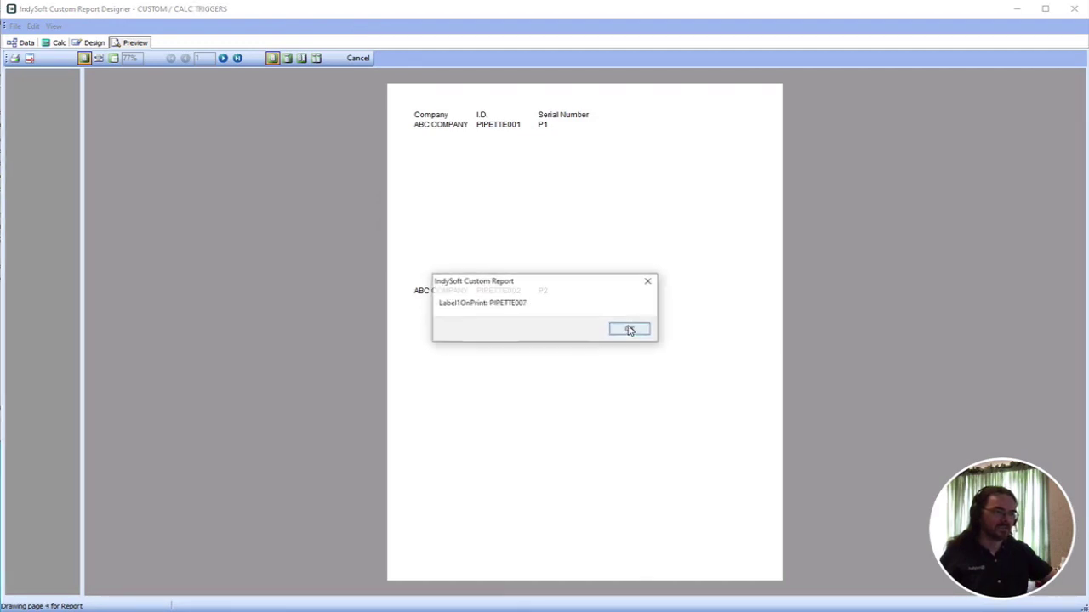
Dismiss the Label1 messages for PIPETTE007 and test the Label1 click event on the Company heading in the preview.
click(630, 330)
click(630, 330)
click(629, 330)
click(629, 330)
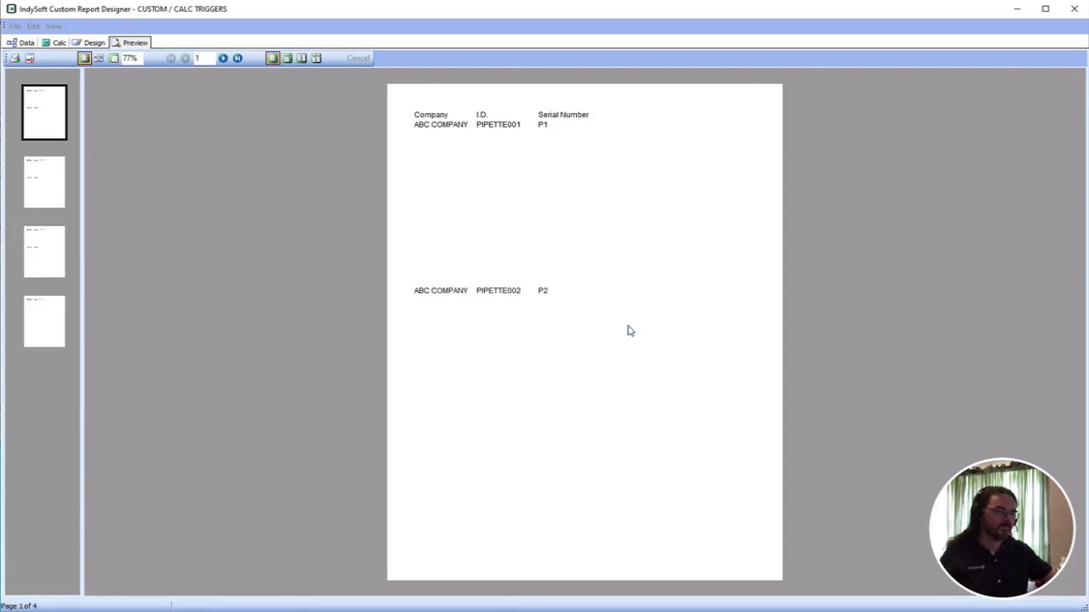
click(433, 122)
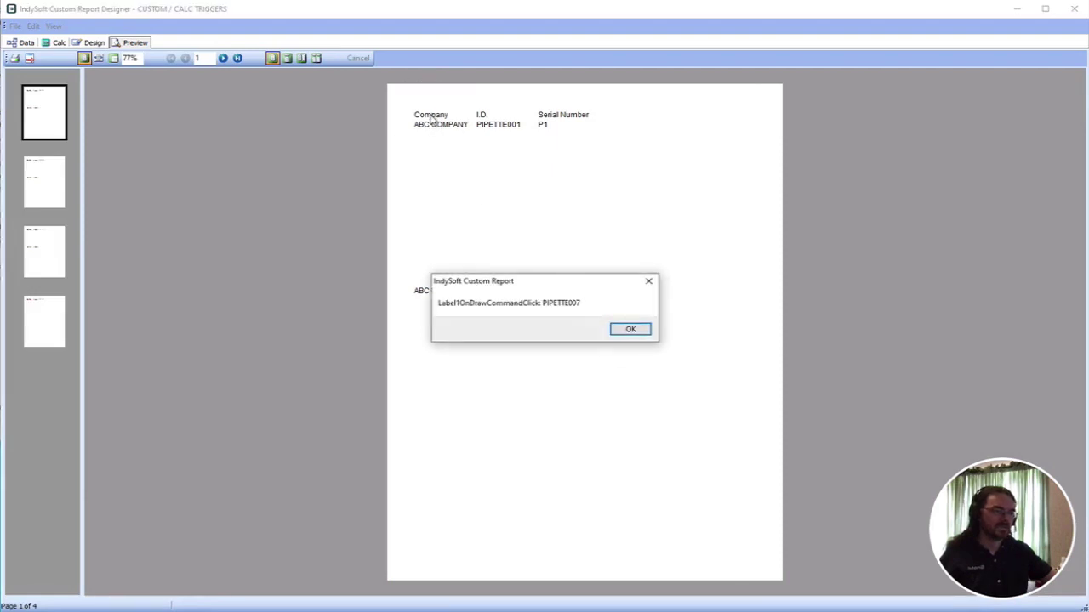
click(630, 330)
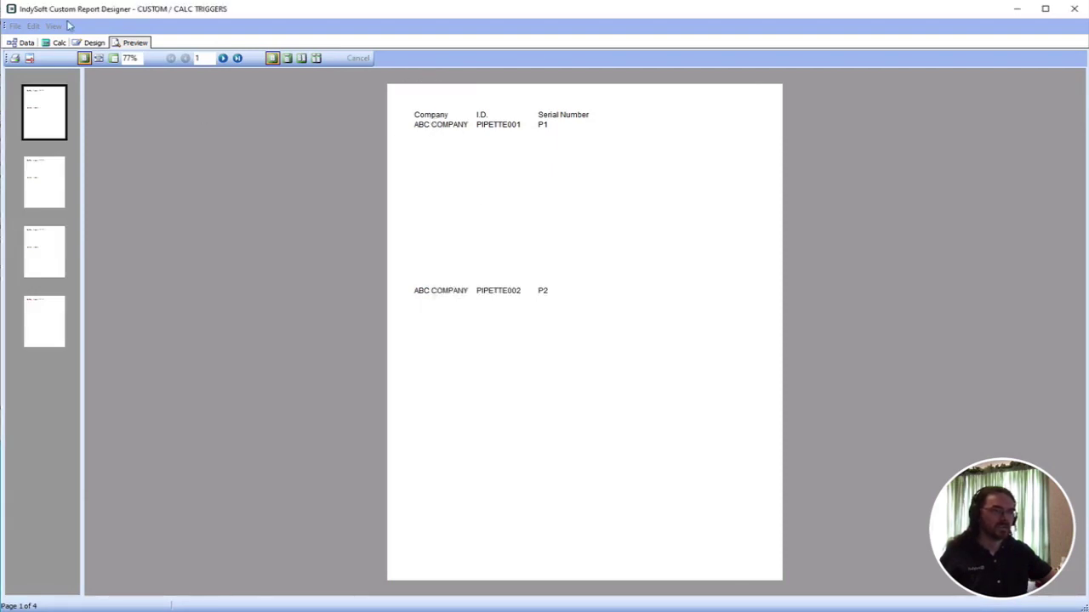
In the global constants of the calculation code, set bDisplayLabel to false and bLabelOrder to true.
click(56, 43)
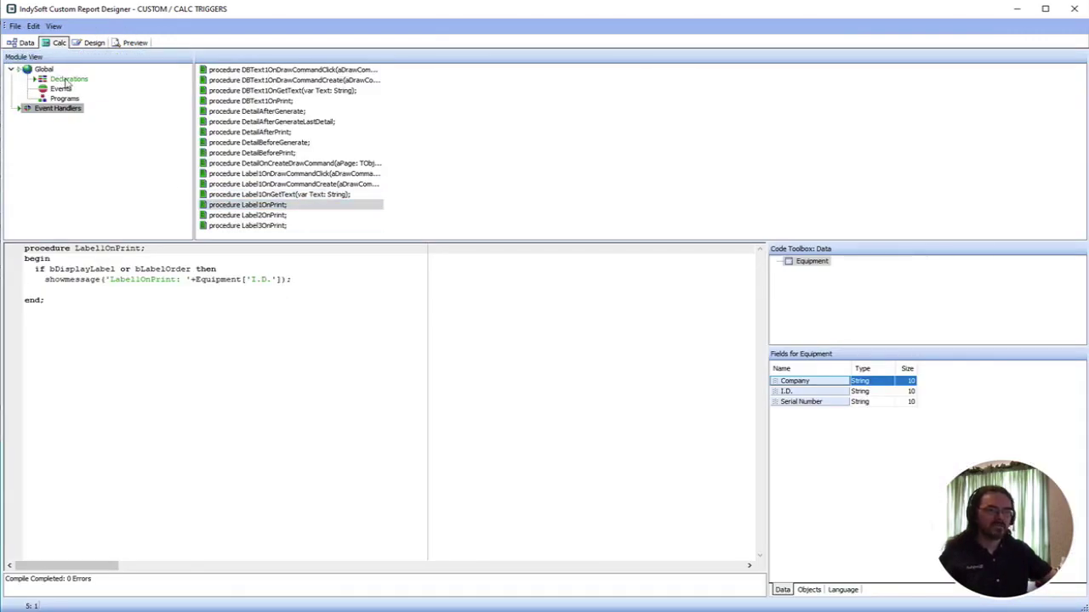
click(65, 81)
double_click(126, 279)
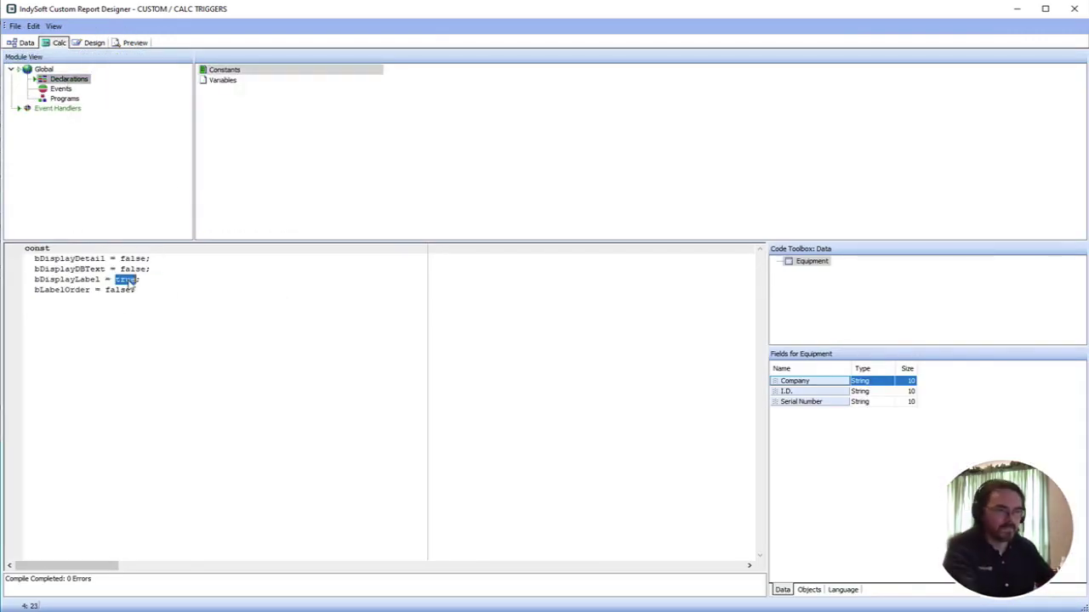
text(false)
double_click(117, 291)
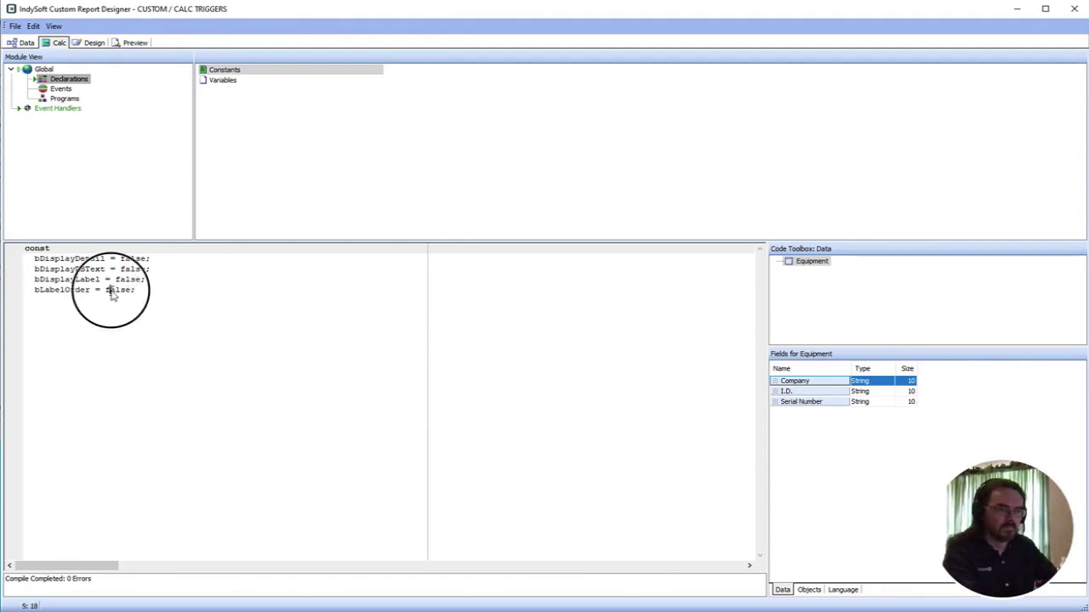
text(tru)
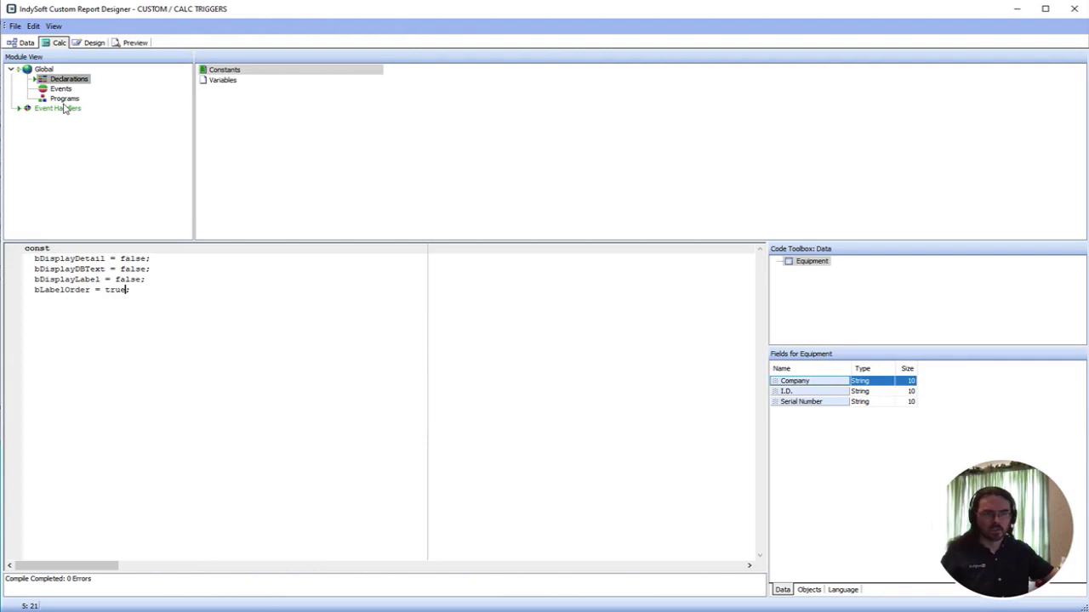
Show the report objects' events and review the OnPrint handlers of the header labels Label1, Label2 and Label3.
right_click(99, 135)
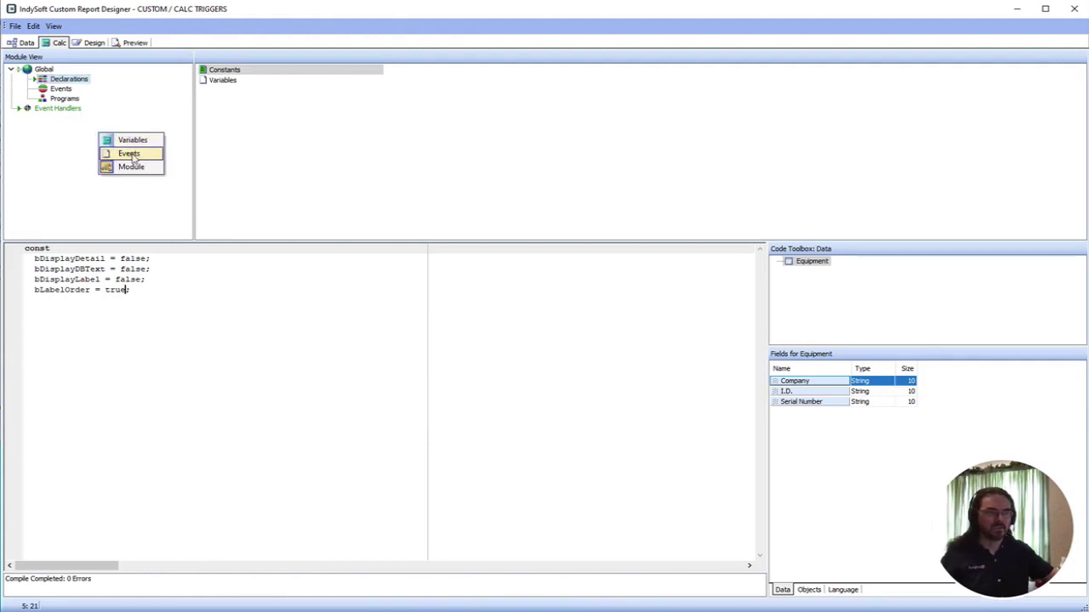
click(129, 154)
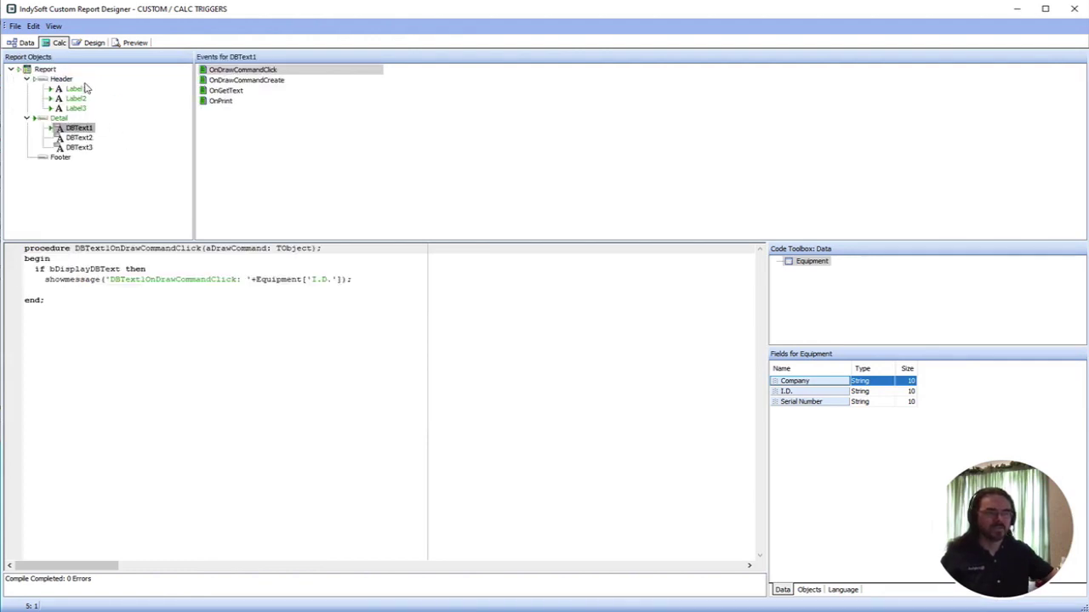
click(77, 90)
click(76, 99)
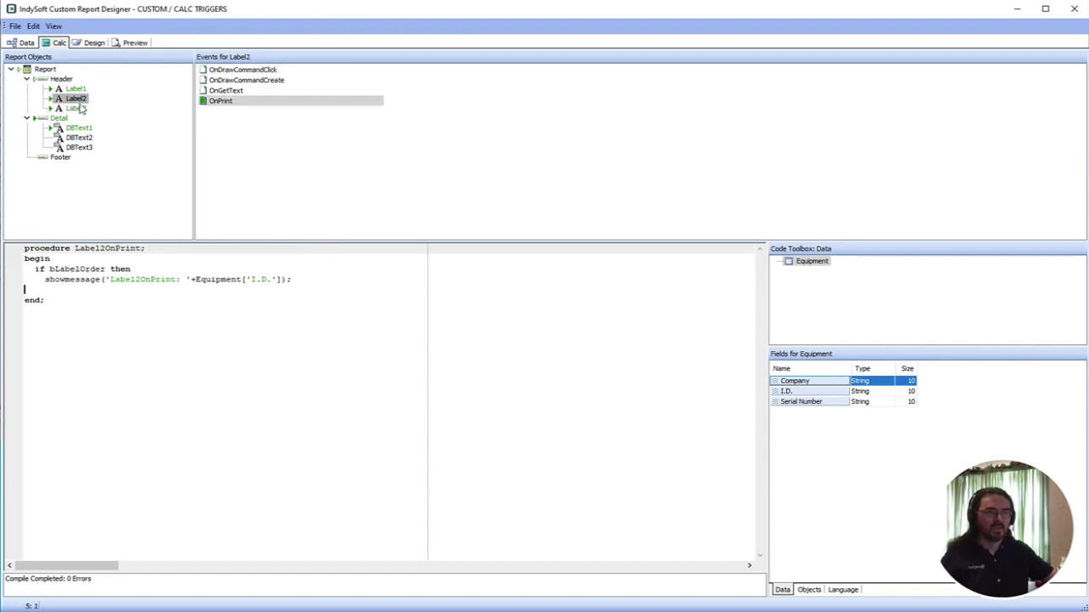
click(79, 109)
key(Up)
key(Up)
click(220, 100)
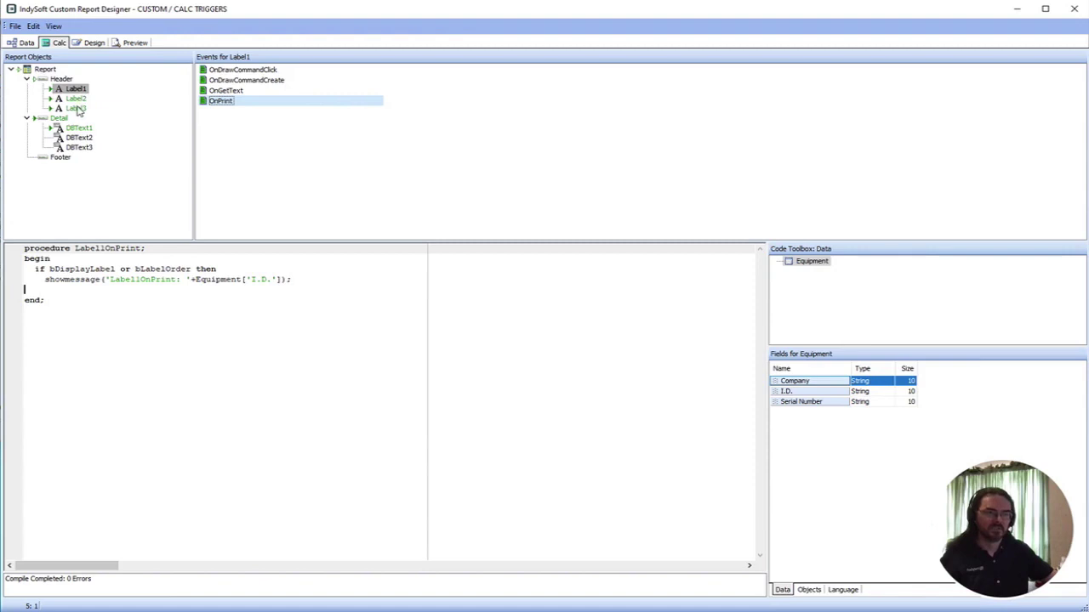
Preview the report and step through the OnPrint messages of Label1, Label2 and Label3 for PIPETTE001, PIPETTE003, PIPETTE005 and PIPETTE007.
click(136, 44)
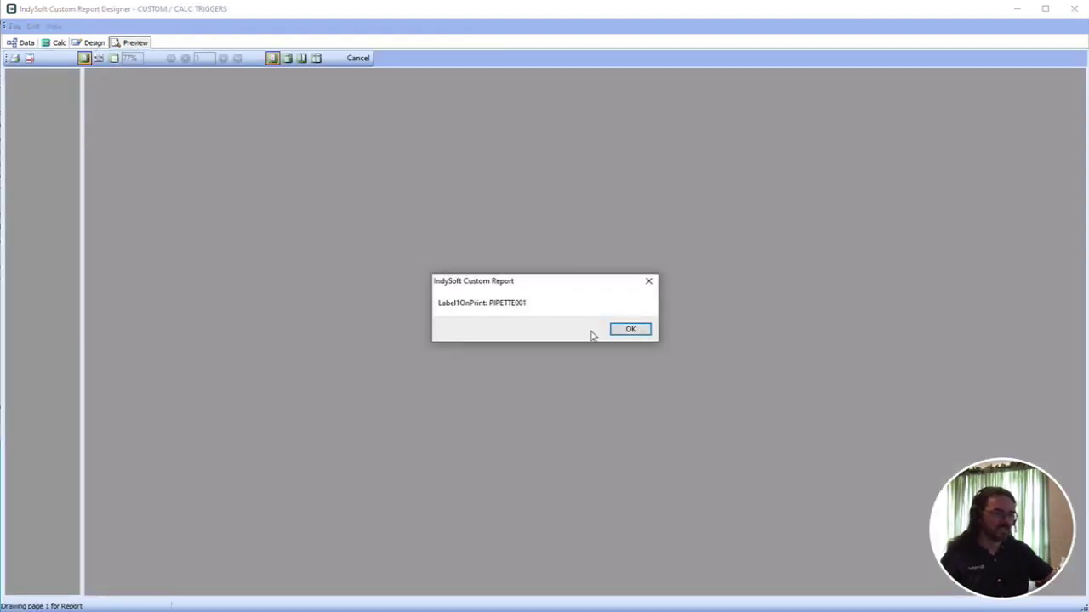
click(628, 332)
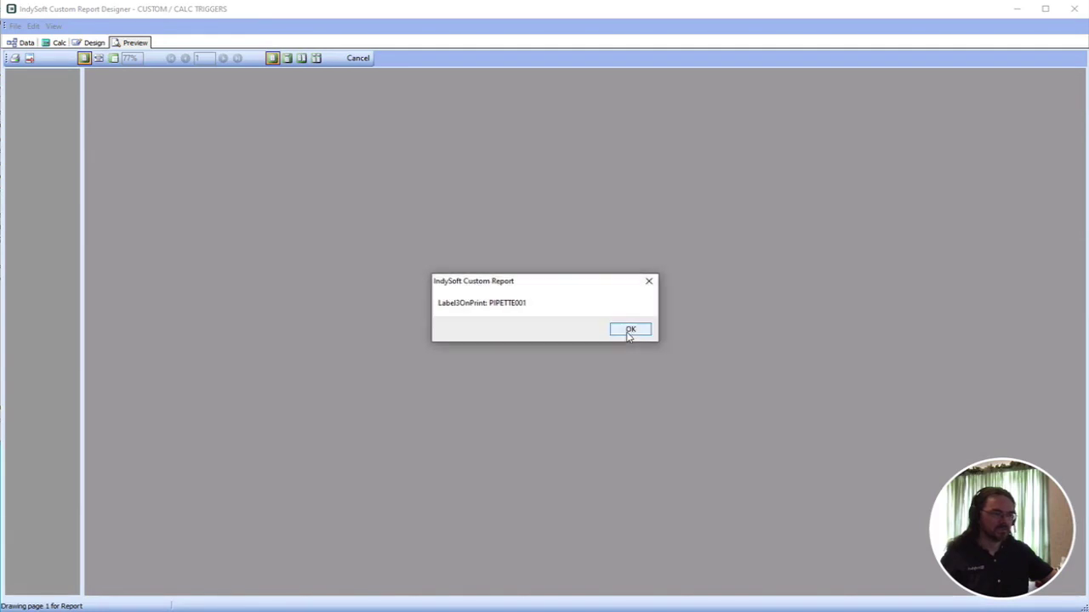
click(628, 331)
click(629, 330)
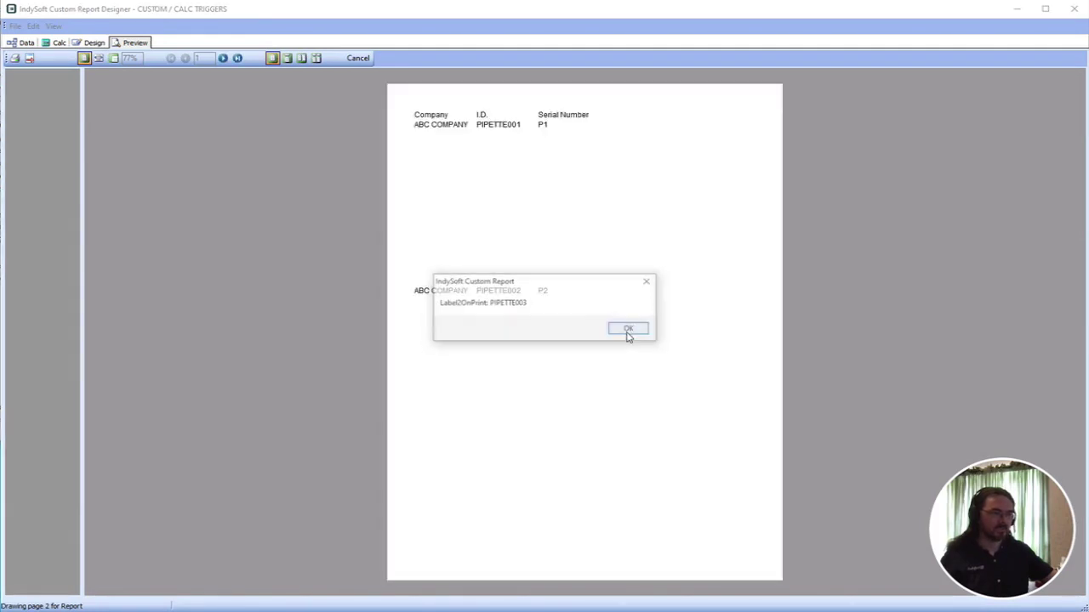
click(629, 330)
click(629, 330)
click(629, 330)
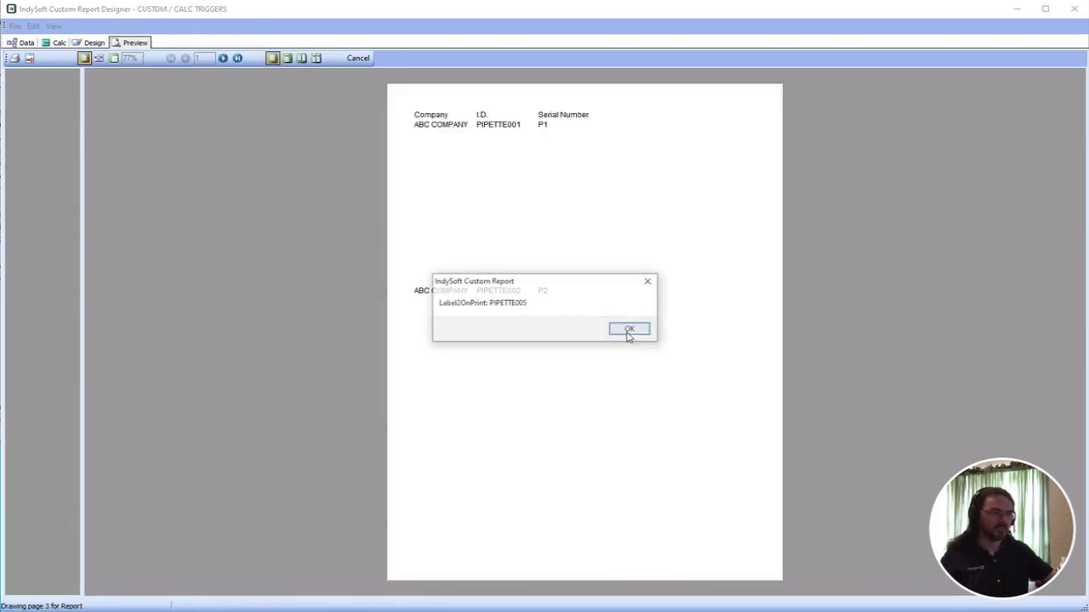
click(630, 331)
click(629, 331)
click(629, 331)
click(630, 332)
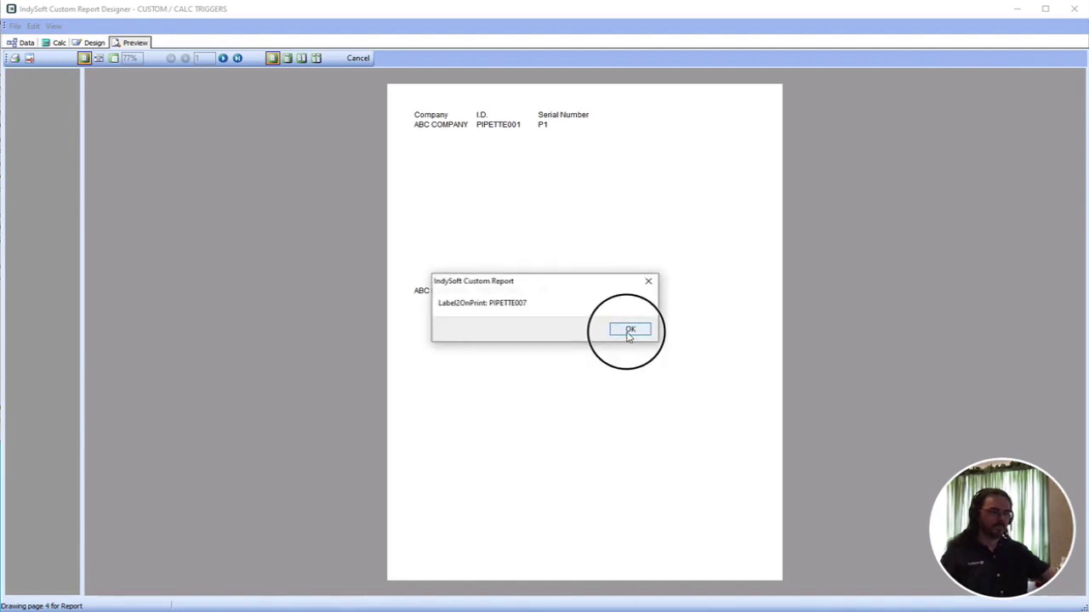
click(629, 332)
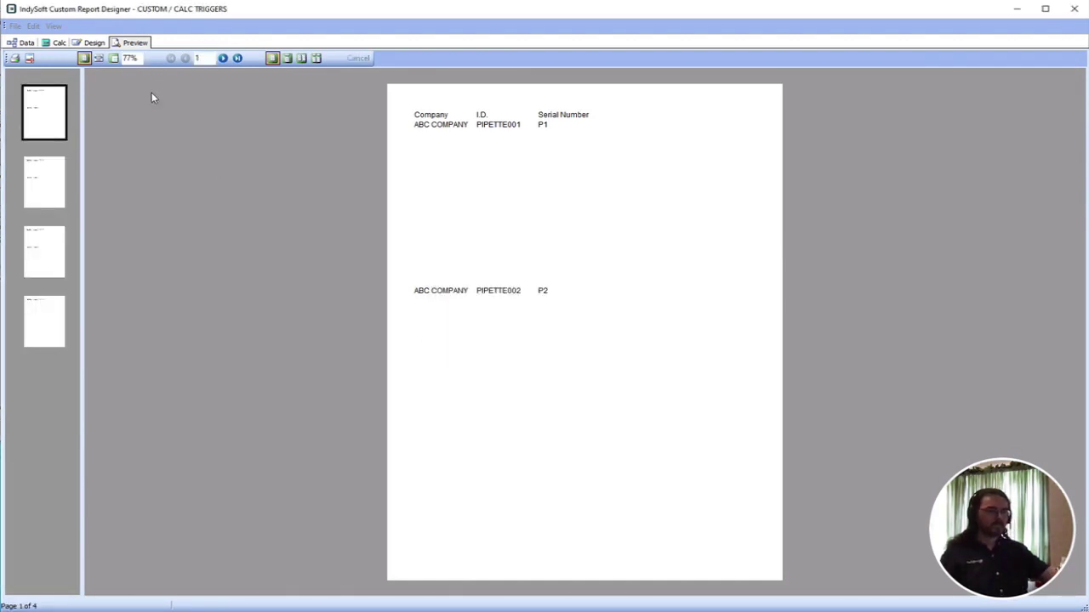
In the report design, re-place the header's Company label at its current spot so Label1 comes after Label2 and Label3.
click(94, 43)
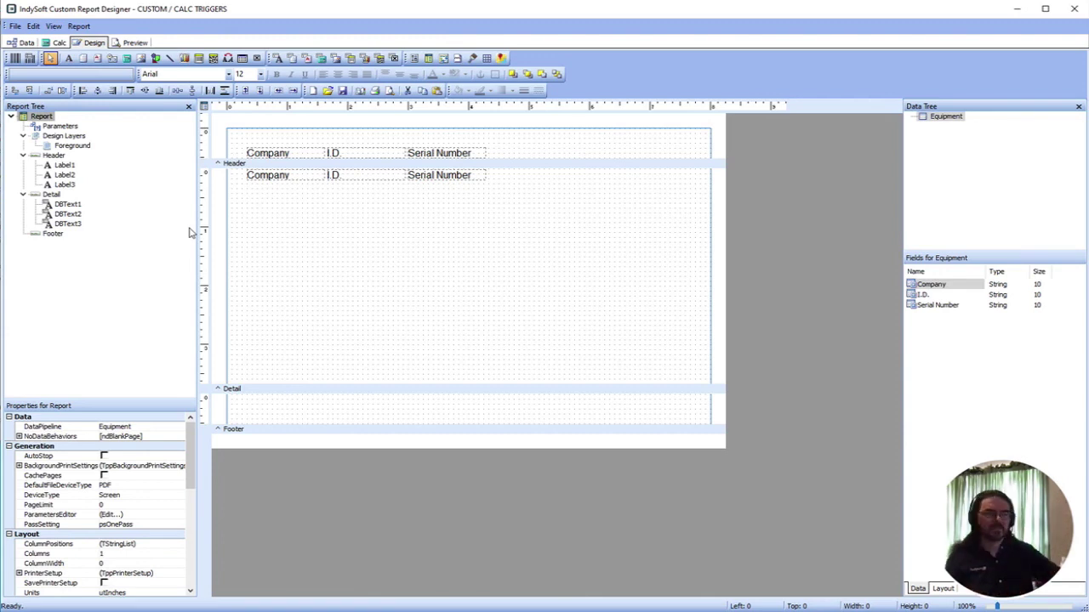
click(286, 157)
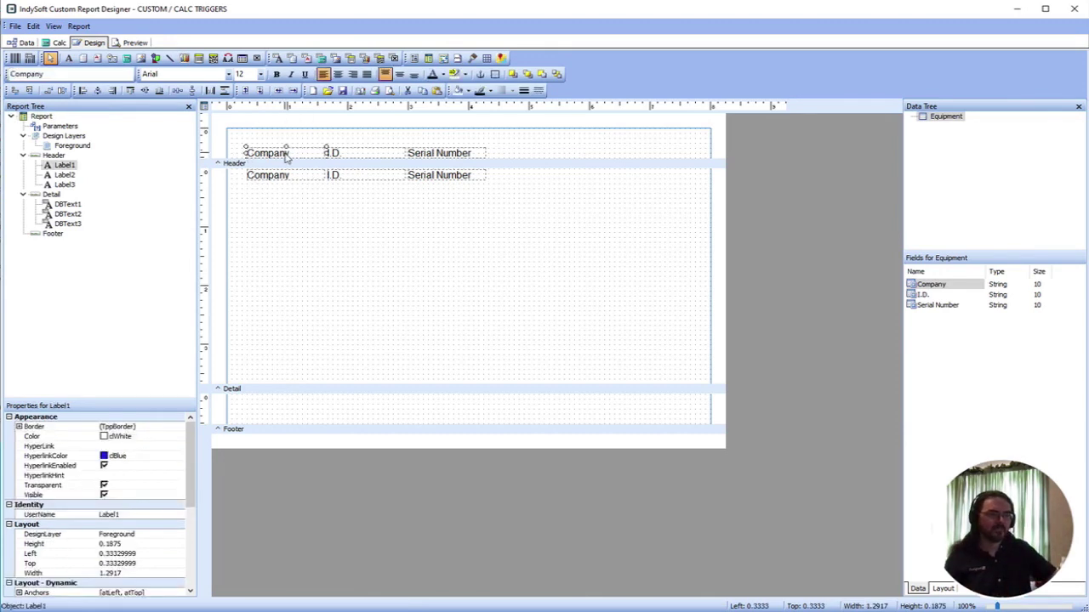
mouse_move(286, 156)
mouse_down()
mouse_move(286, 270)
mouse_move(287, 155)
mouse_up()
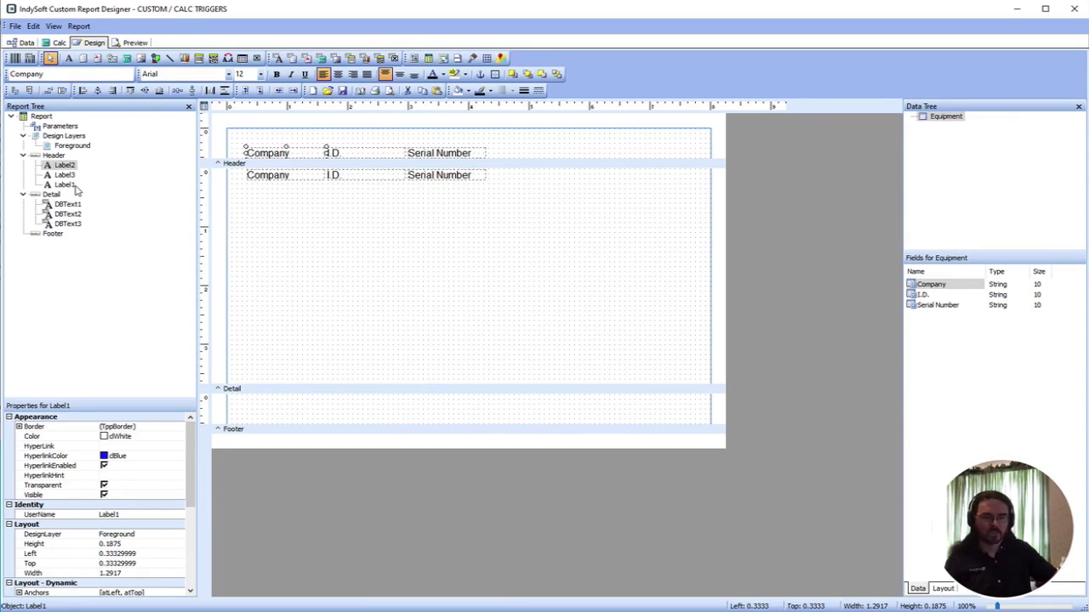
Preview the report with the Label2, Label3, Label1 order and step through all the OnPrint messages to check the firing sequence.
click(136, 44)
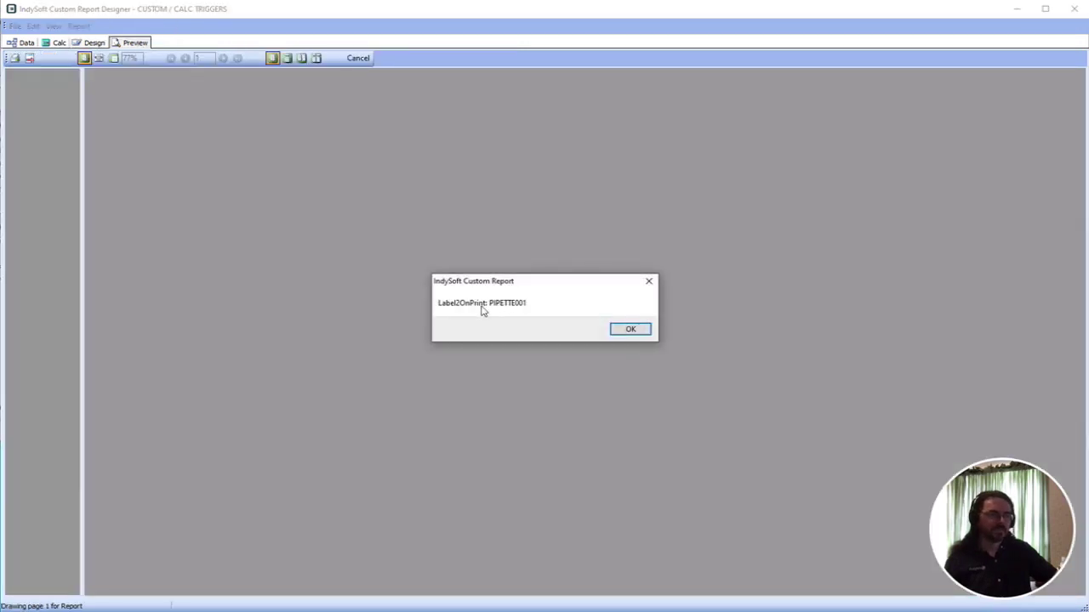
click(630, 330)
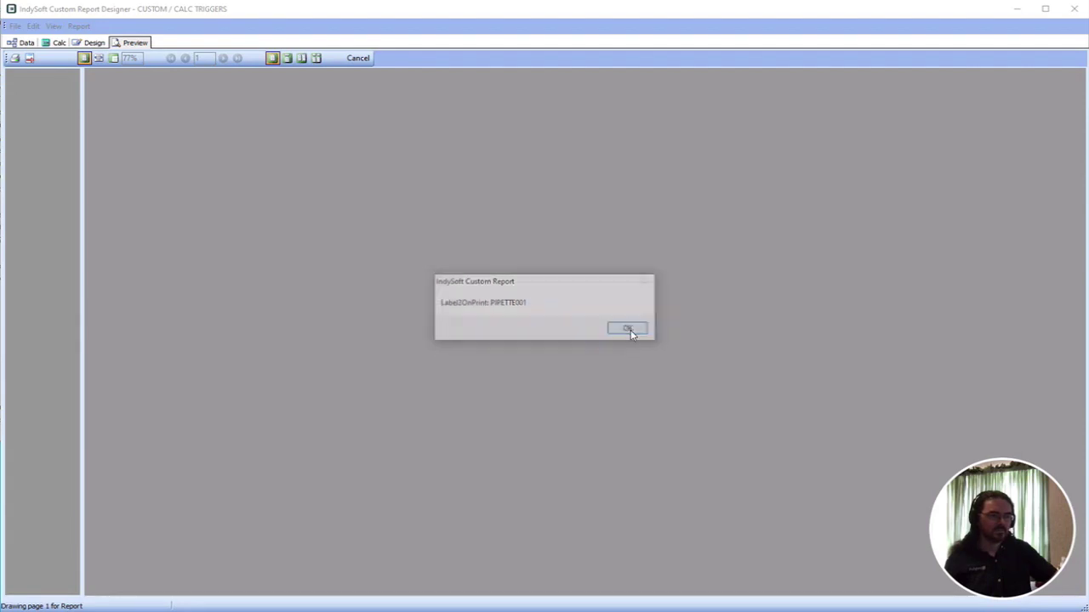
click(631, 330)
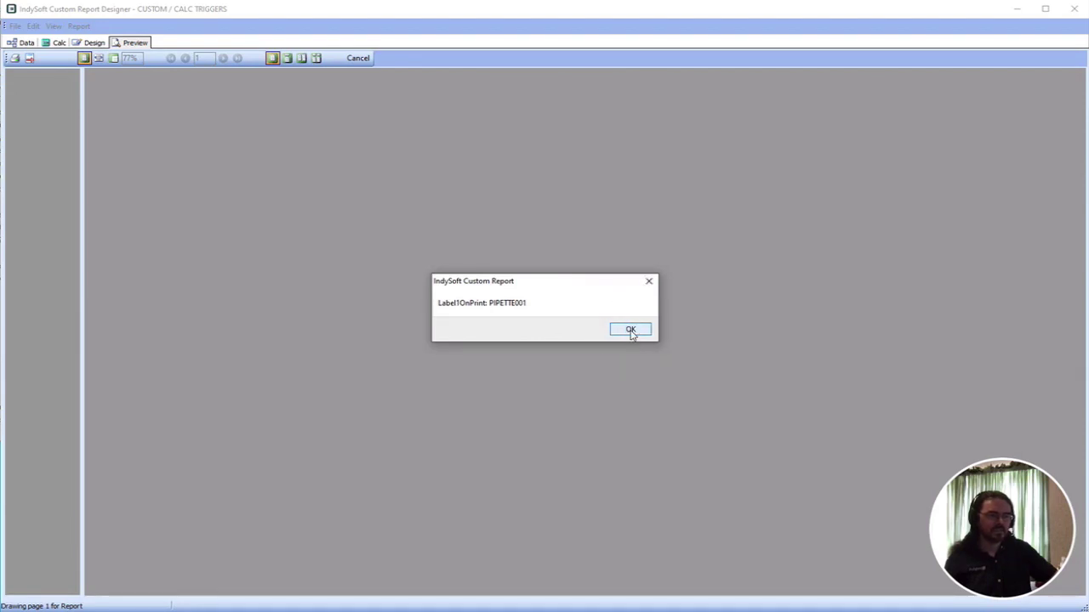
click(630, 330)
click(630, 330)
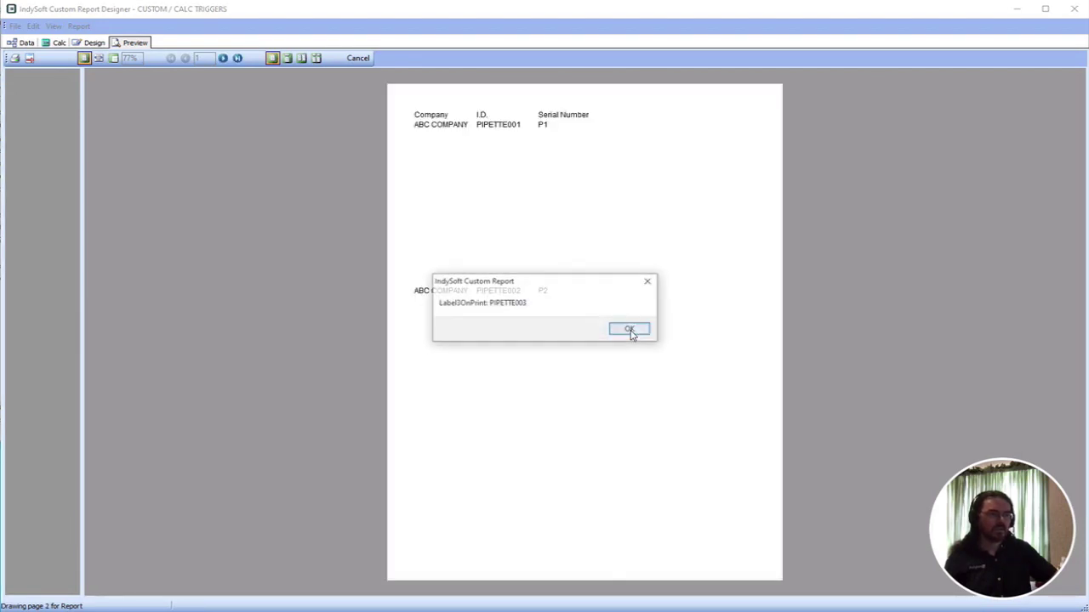
click(630, 330)
click(630, 330)
click(630, 330)
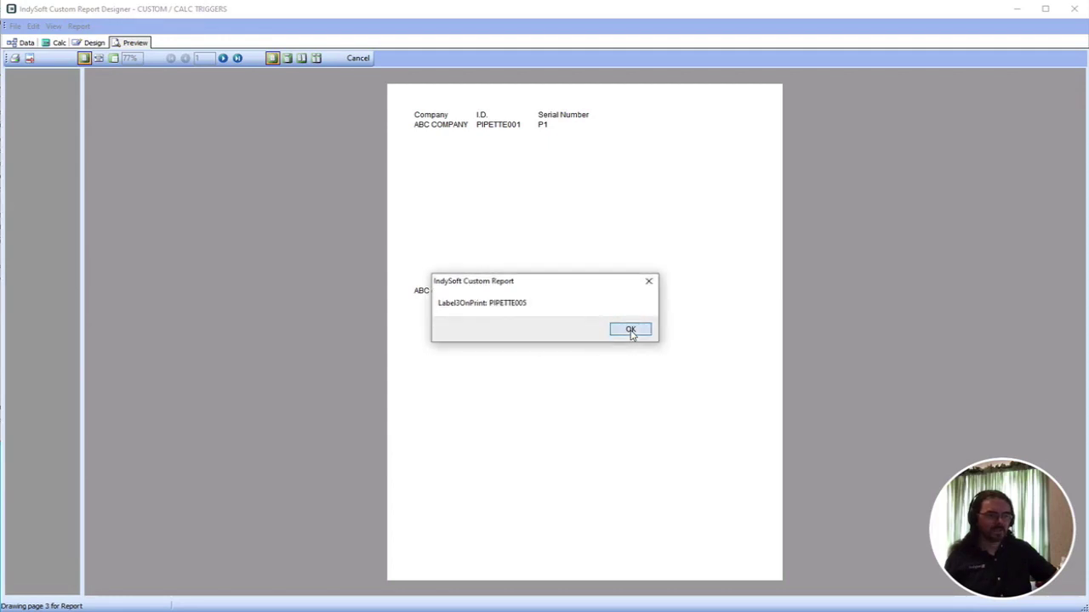
click(630, 330)
click(630, 330)
click(630, 330)
click(631, 330)
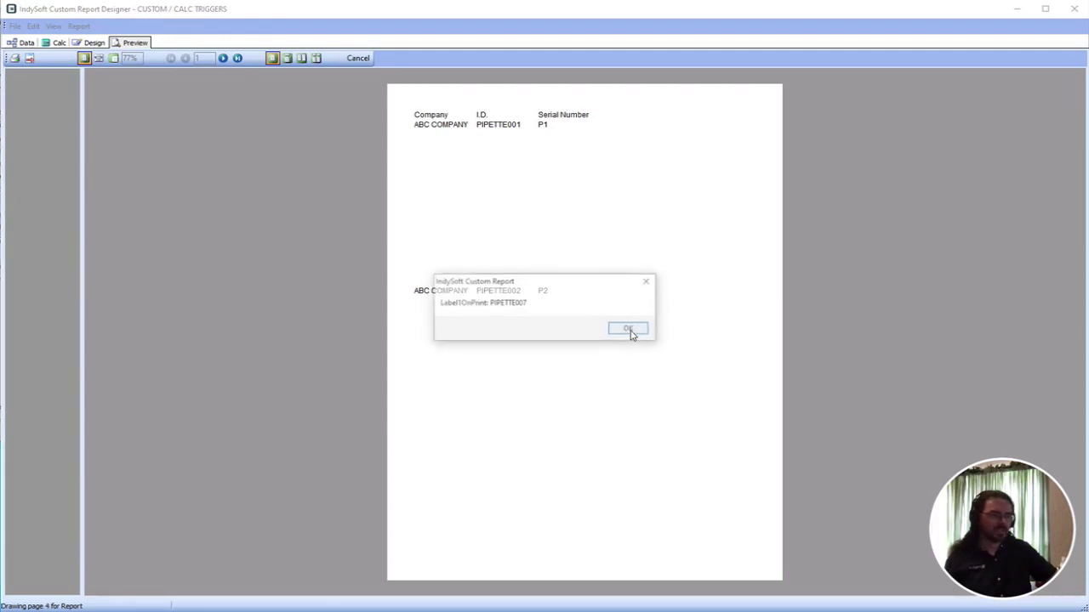
click(631, 330)
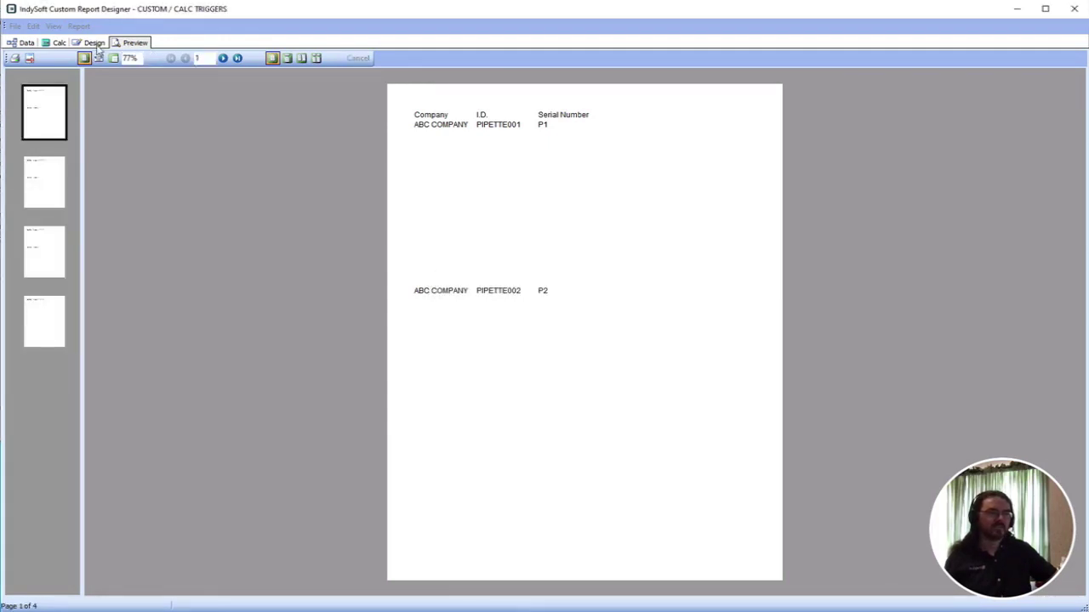
Restore the header object order Label1, Label2, Label3 by re-placing the I.D. and Serial Number labels at their current spots.
click(93, 43)
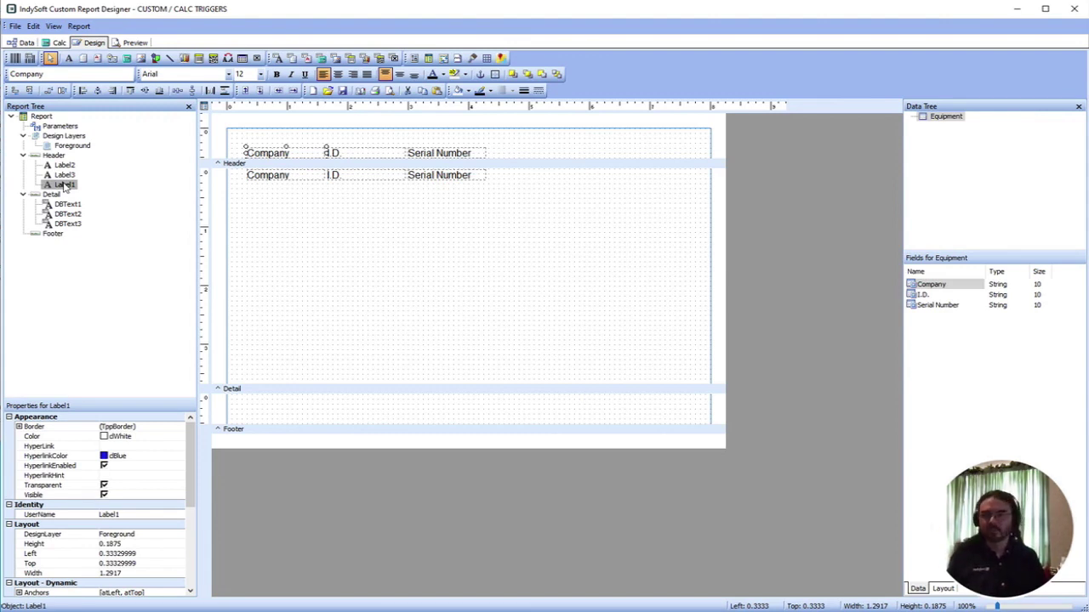
mouse_move(345, 154)
mouse_down()
mouse_move(352, 204)
mouse_move(350, 151)
mouse_up()
drag(442, 153, 443, 223)
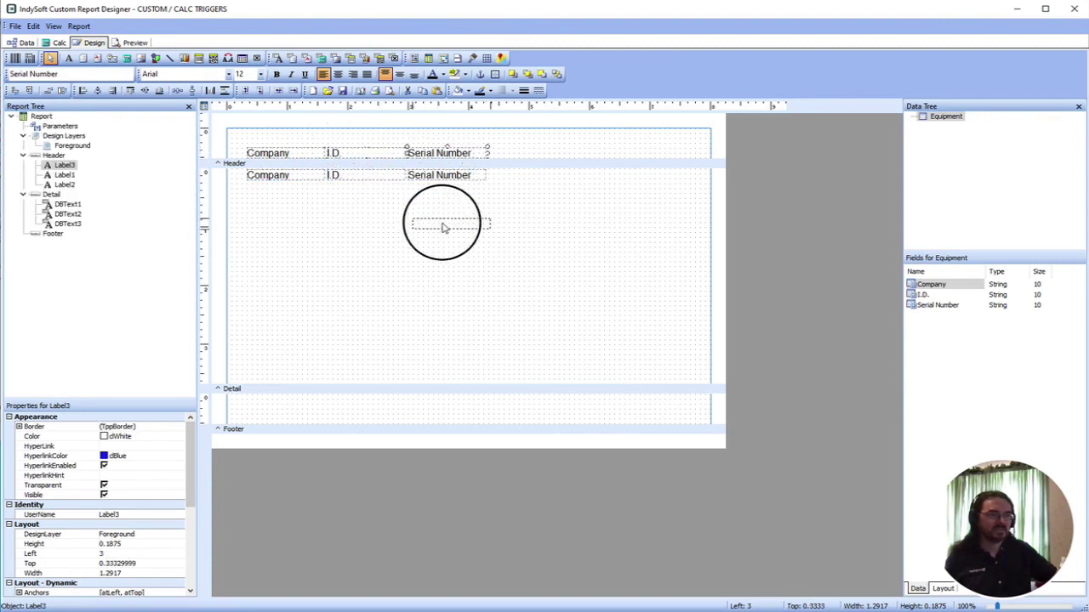
mouse_move(440, 164)
mouse_down()
mouse_move(425, 146)
mouse_move(437, 155)
mouse_up()
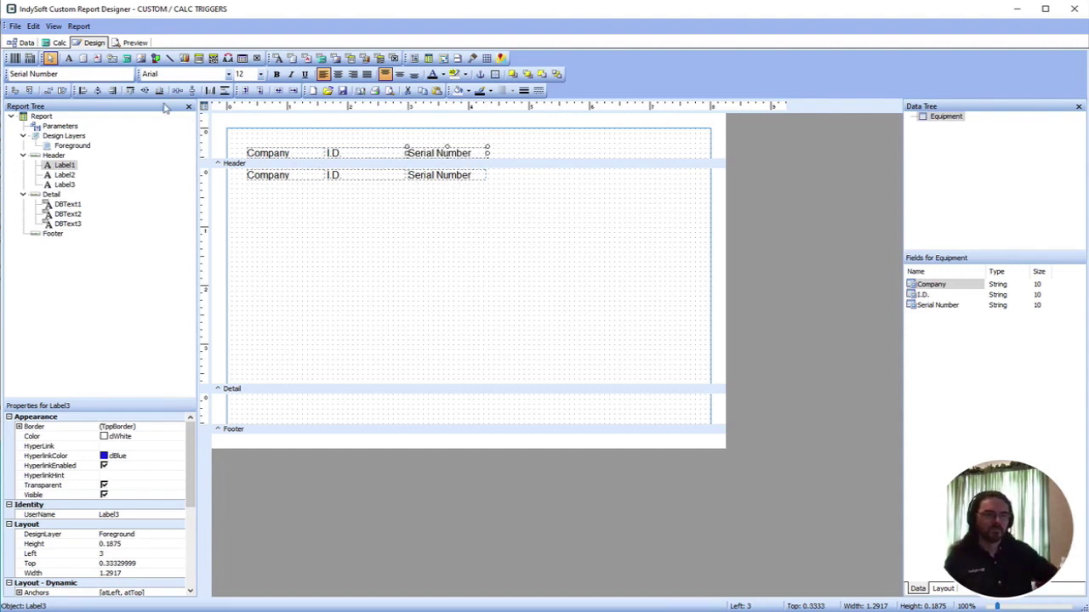
Preview the report with the restored label order and step through all the OnPrint messages through PIPETTE007.
click(135, 42)
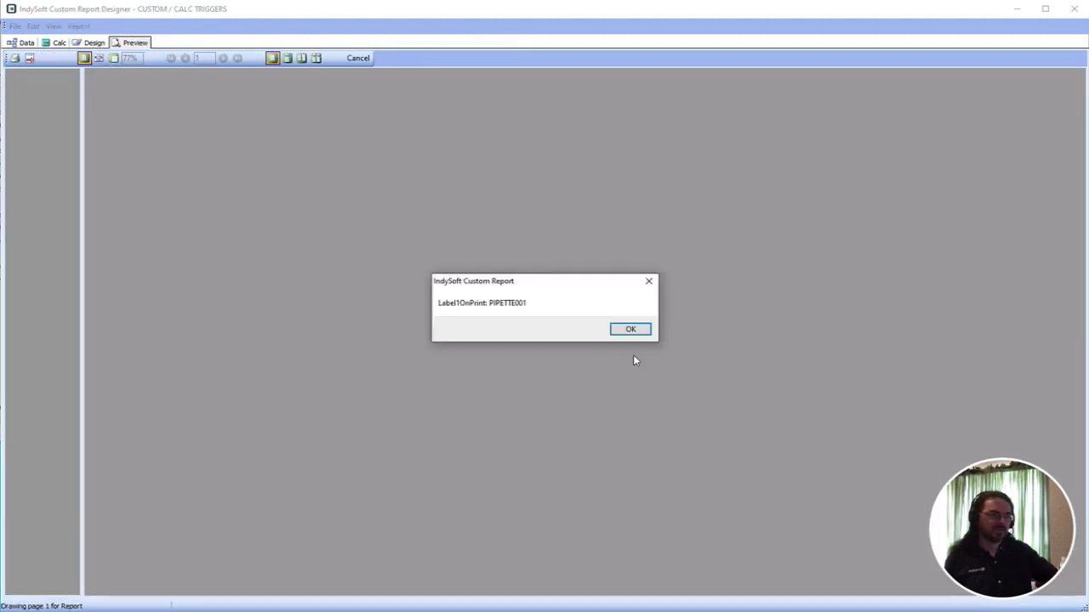
click(632, 330)
click(634, 332)
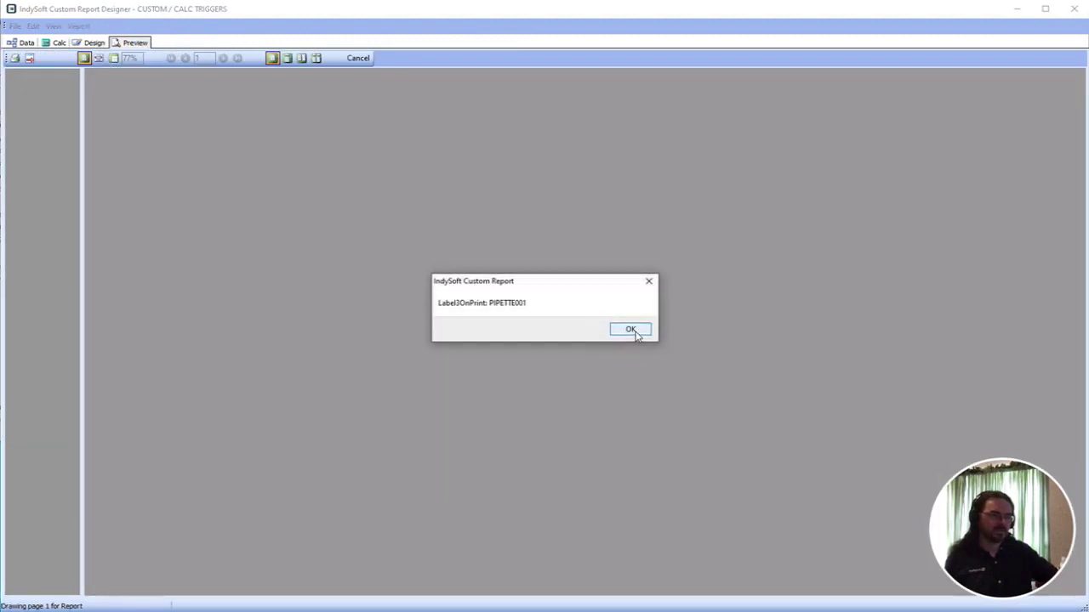
click(632, 330)
click(633, 331)
click(634, 330)
click(634, 331)
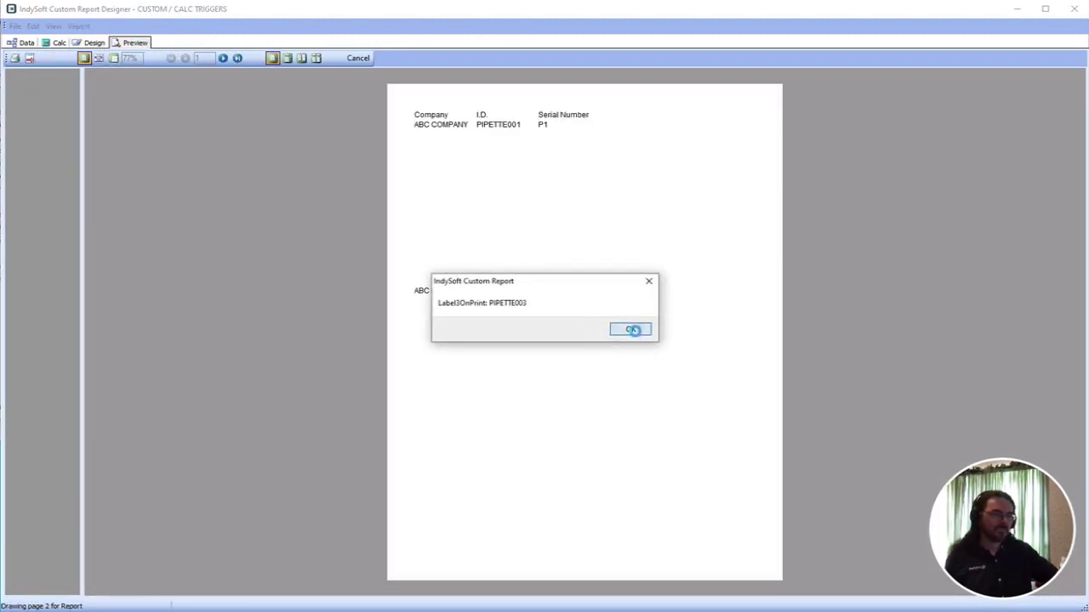
click(633, 331)
click(634, 331)
click(634, 333)
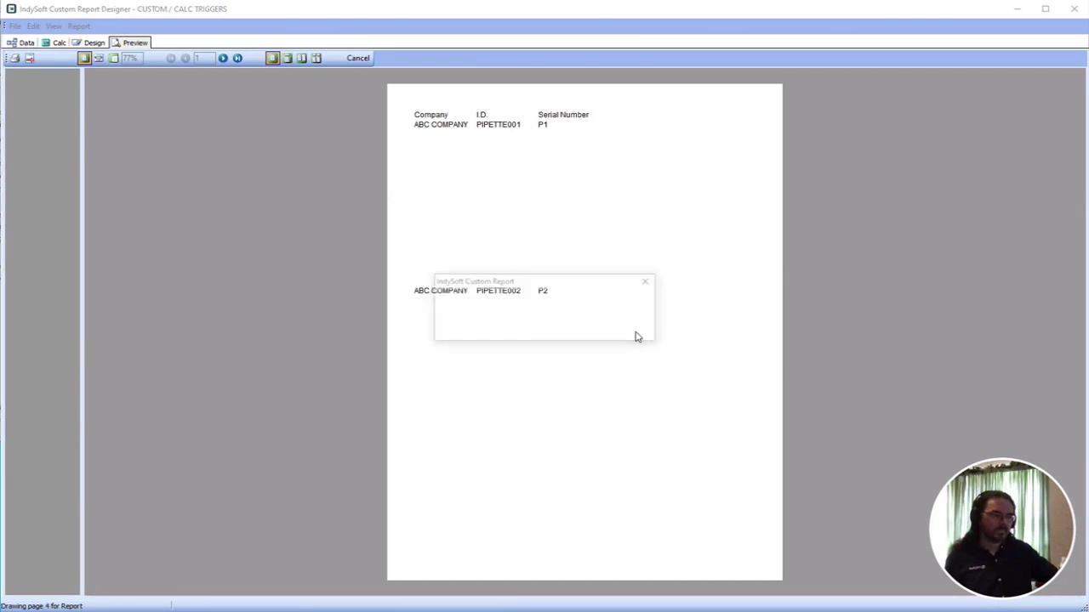
click(634, 332)
In the global constants of the calculation code, set bLabelOrder to false.
click(59, 43)
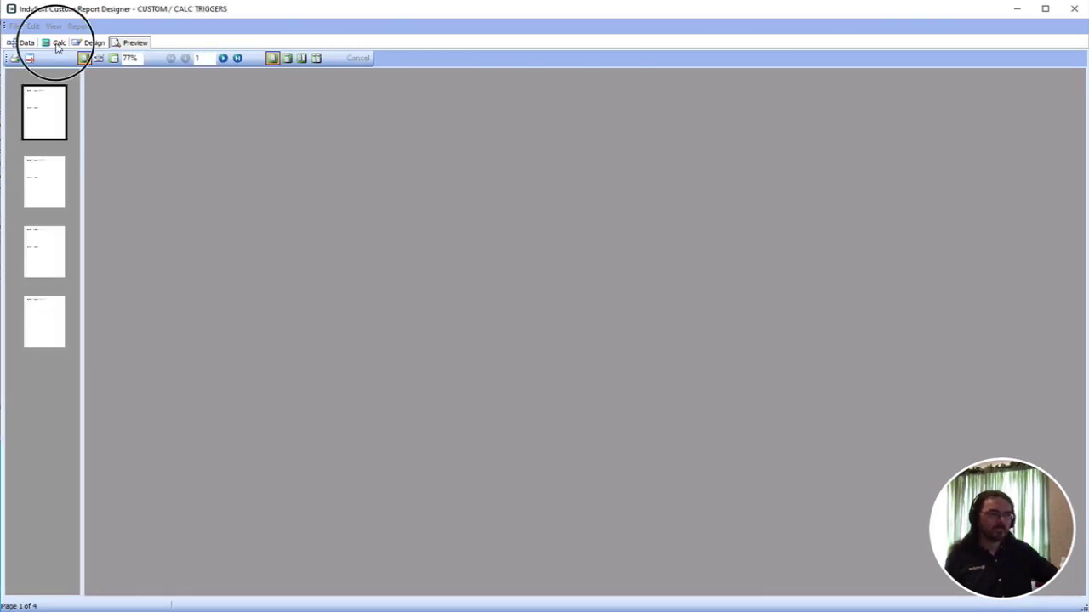
right_click(130, 137)
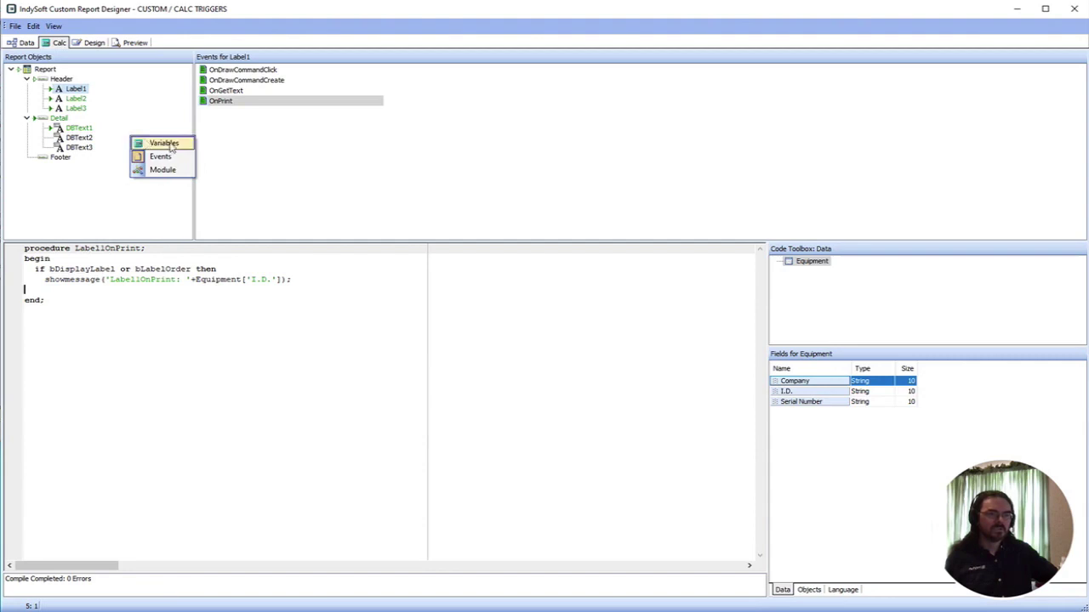
click(168, 171)
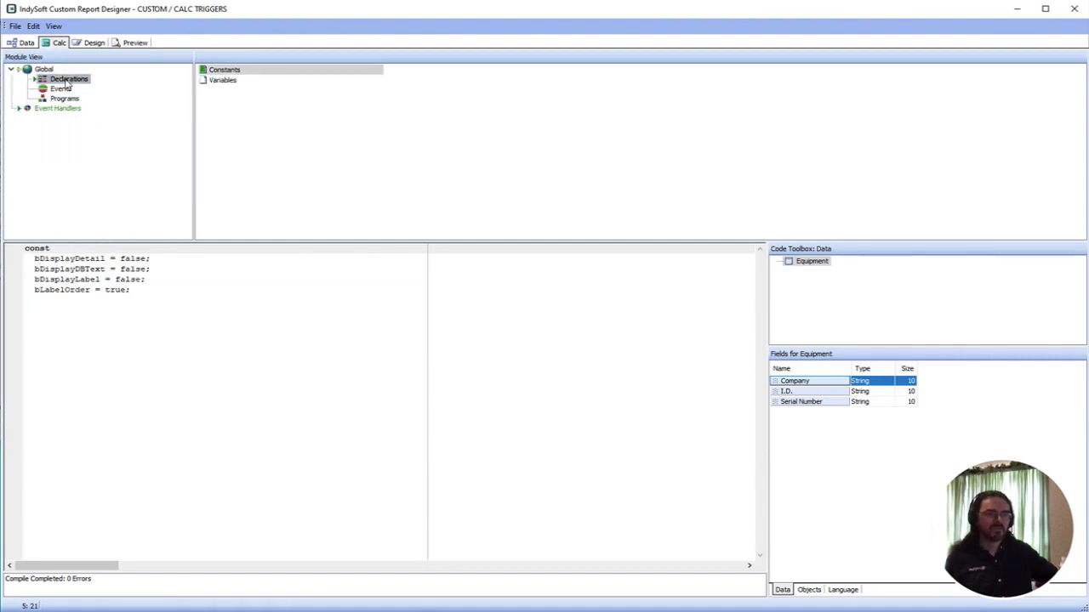
click(221, 73)
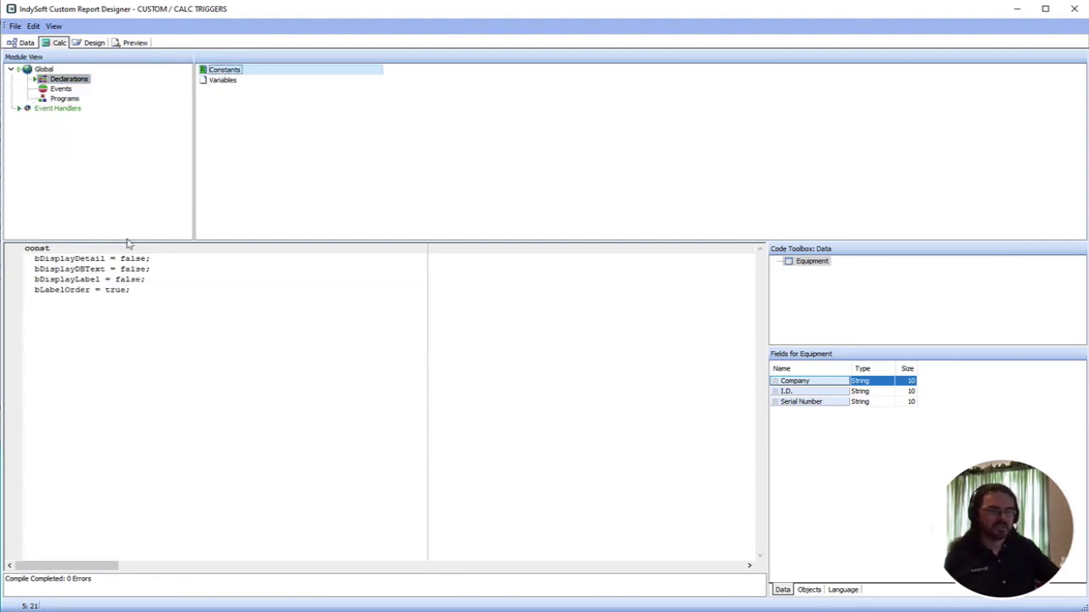
double_click(113, 290)
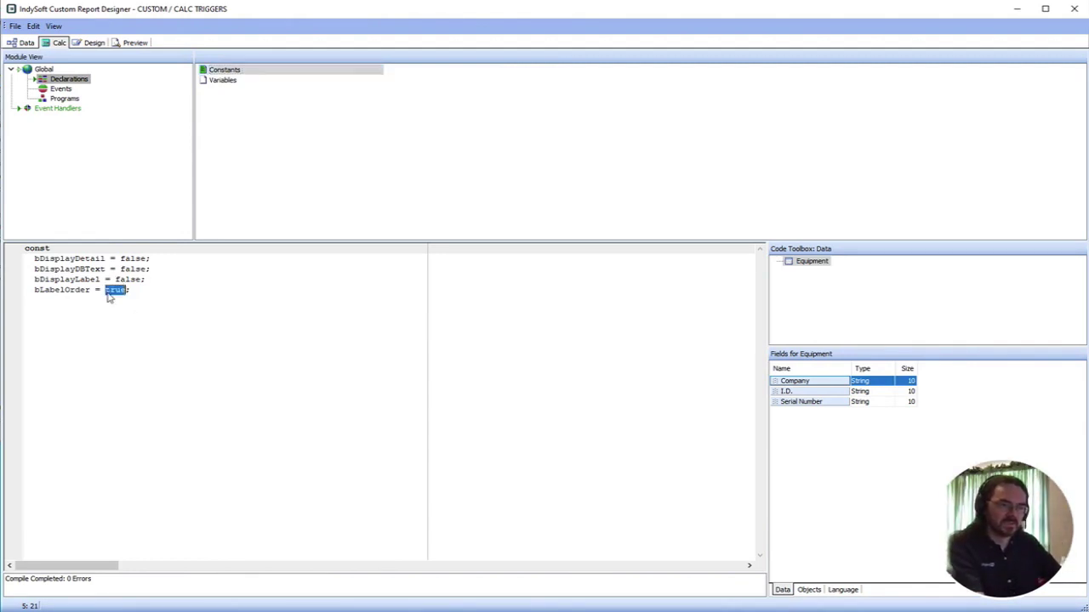
text(false)
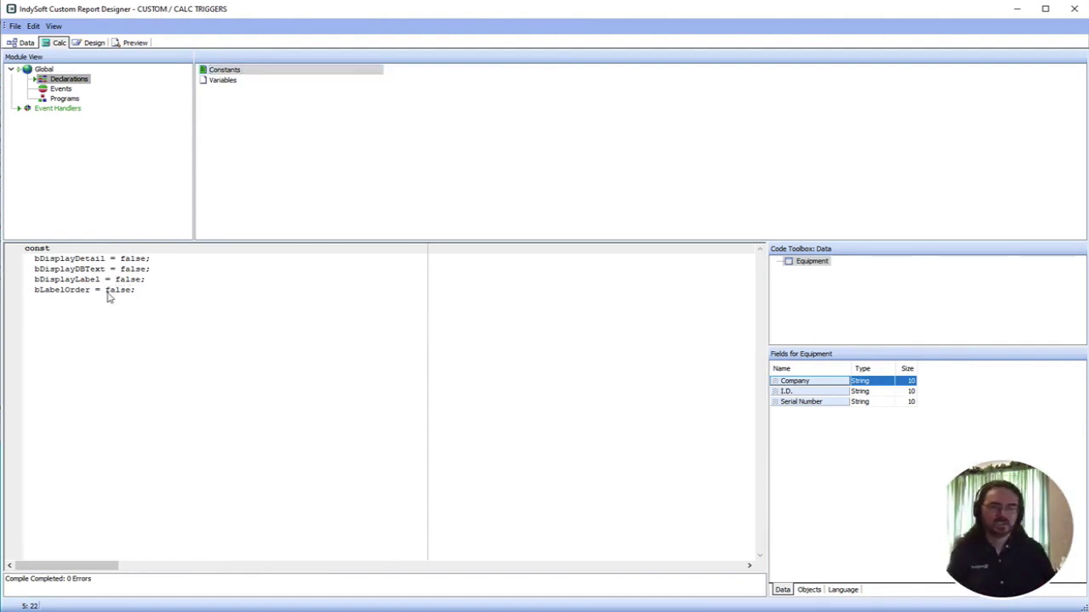
Switch the calculation view back to object events and look through the full list of events available for the Report object.
right_click(124, 203)
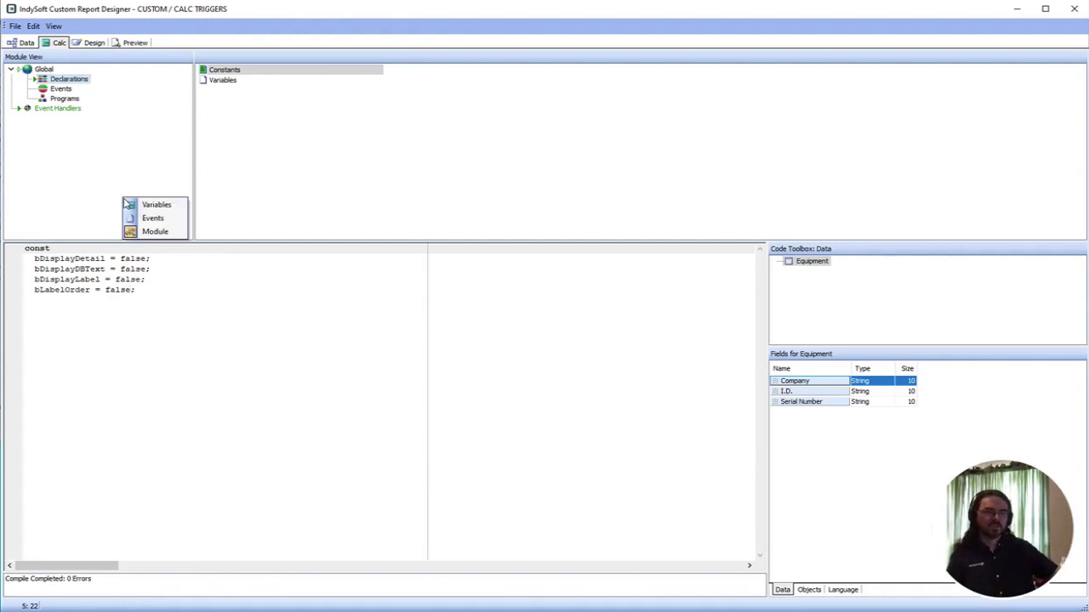
click(172, 219)
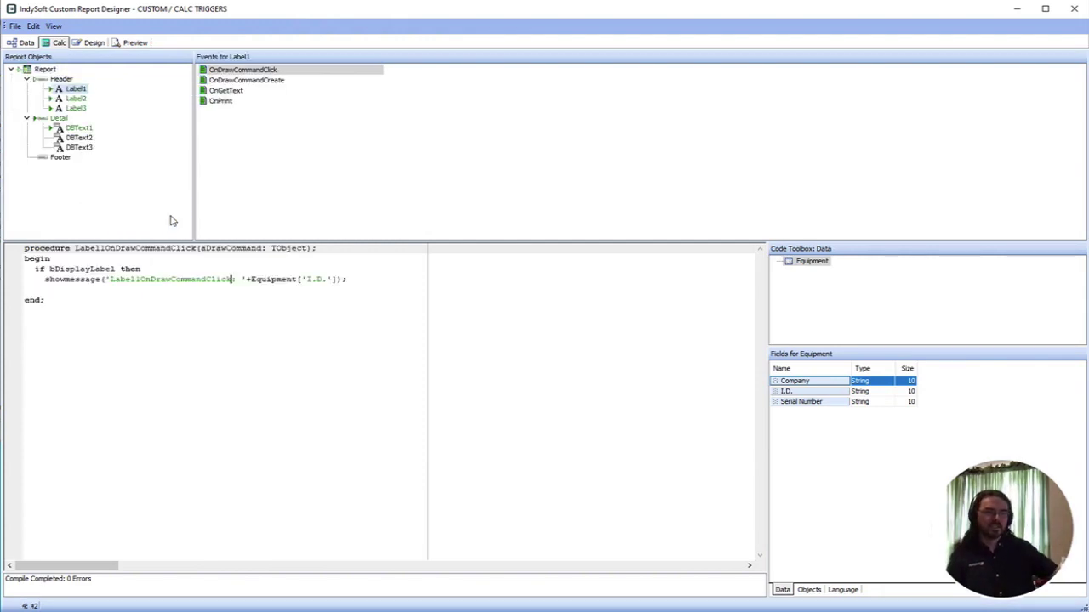
click(43, 71)
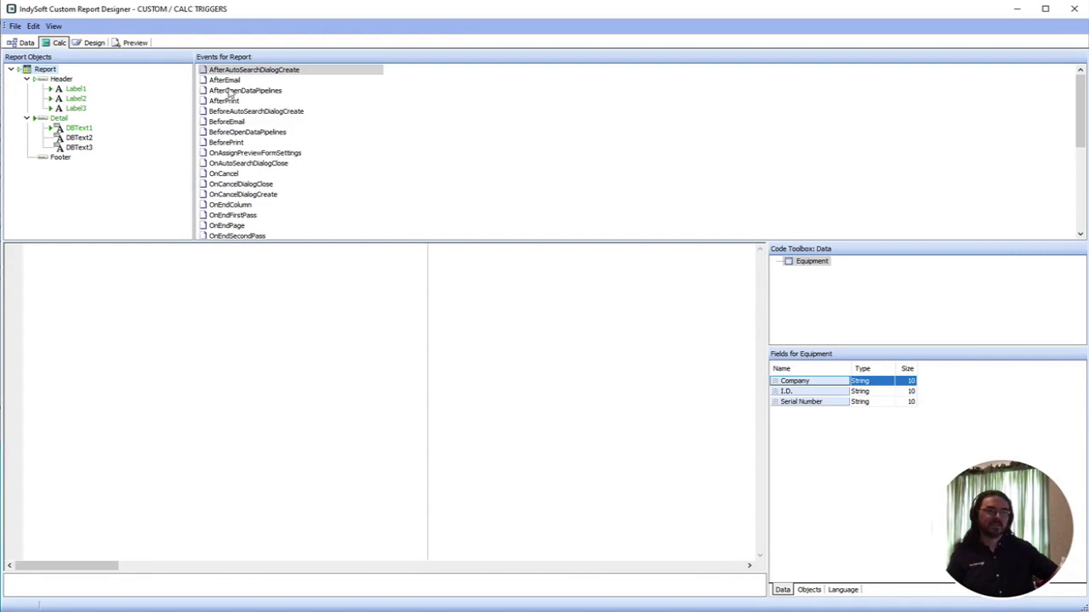
scroll(272, 145, down, 5)
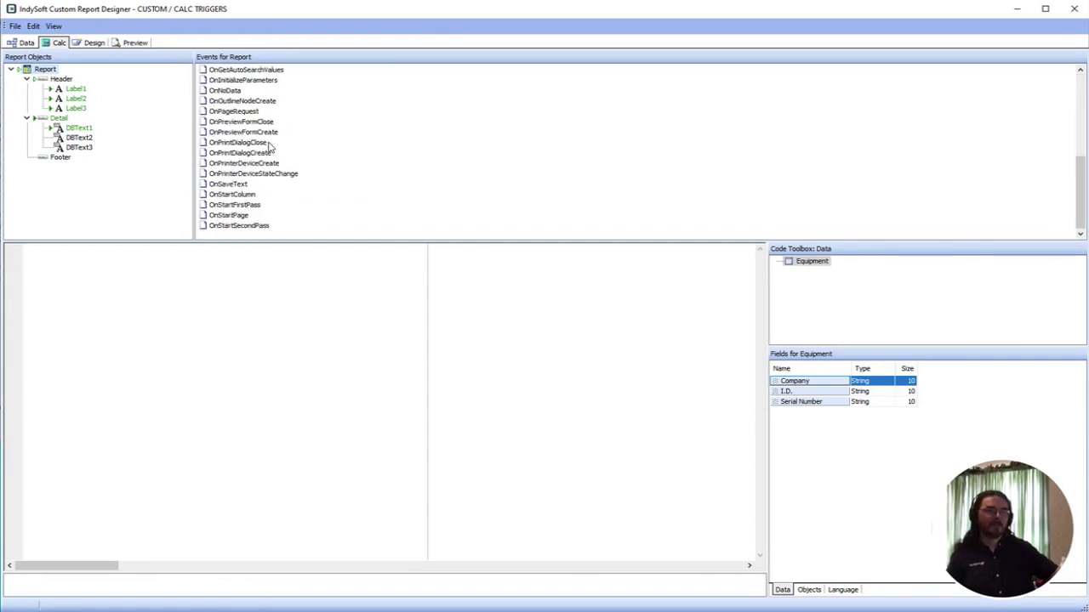
scroll(269, 146, up, 5)
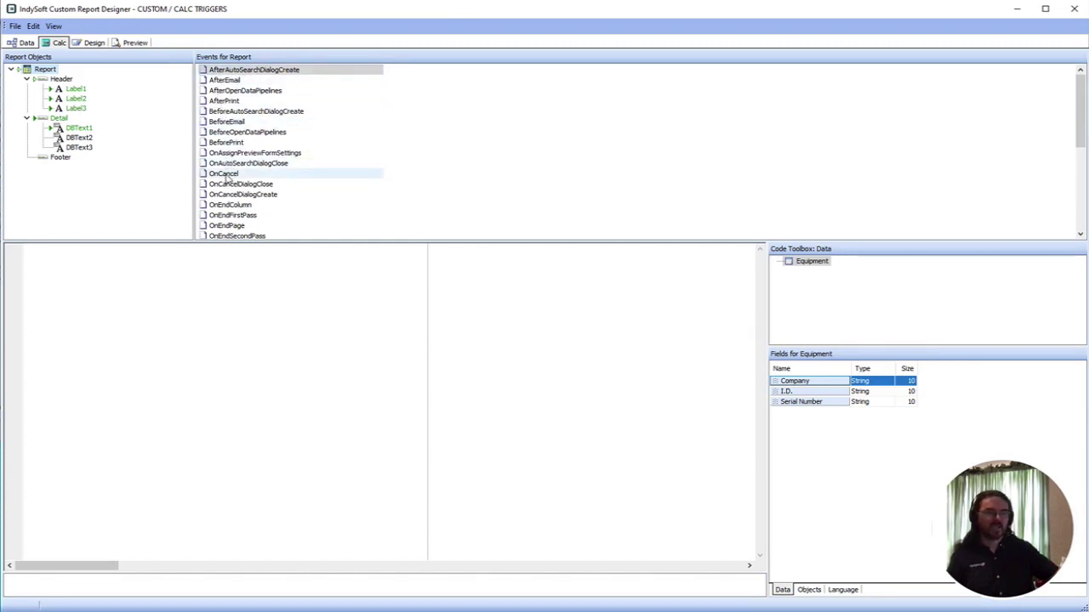
Compare the events available for the Header, Label1, Footer, Report and Detail objects, and examine the Detail band's BeforePrint handler.
click(63, 79)
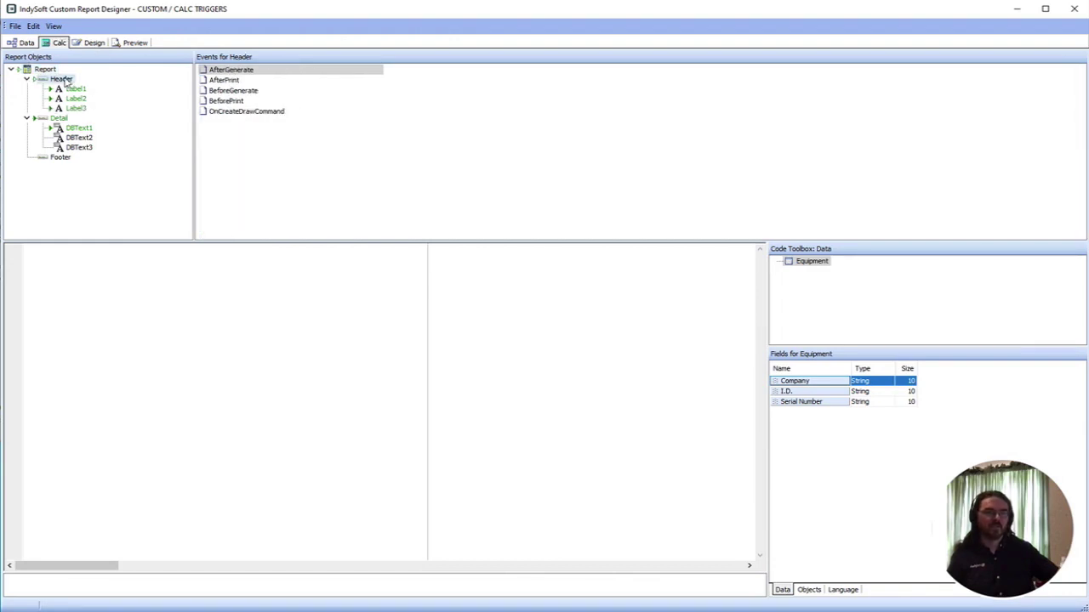
click(77, 88)
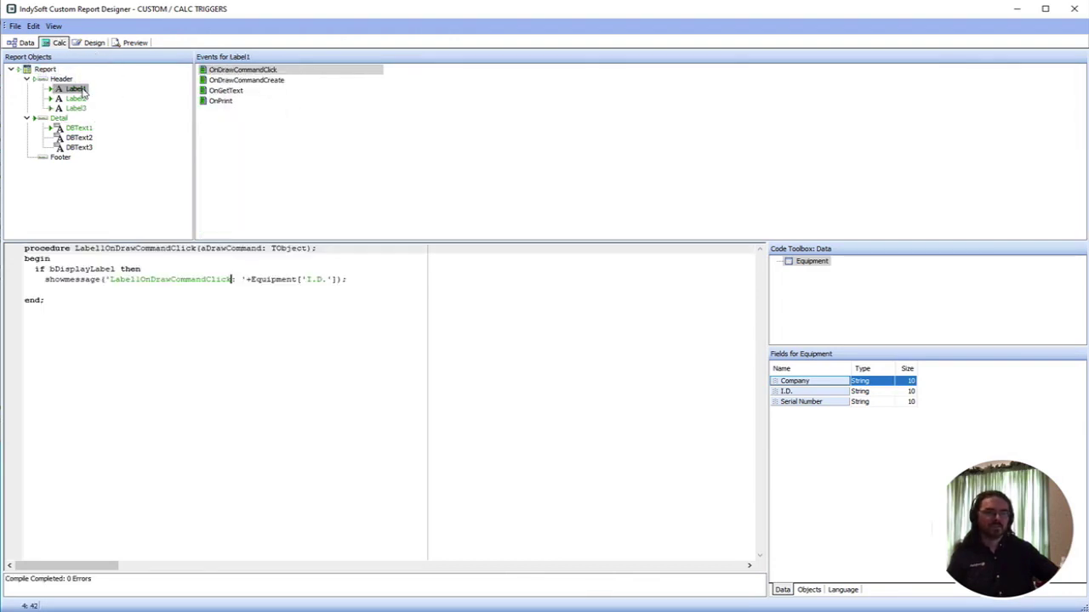
click(61, 158)
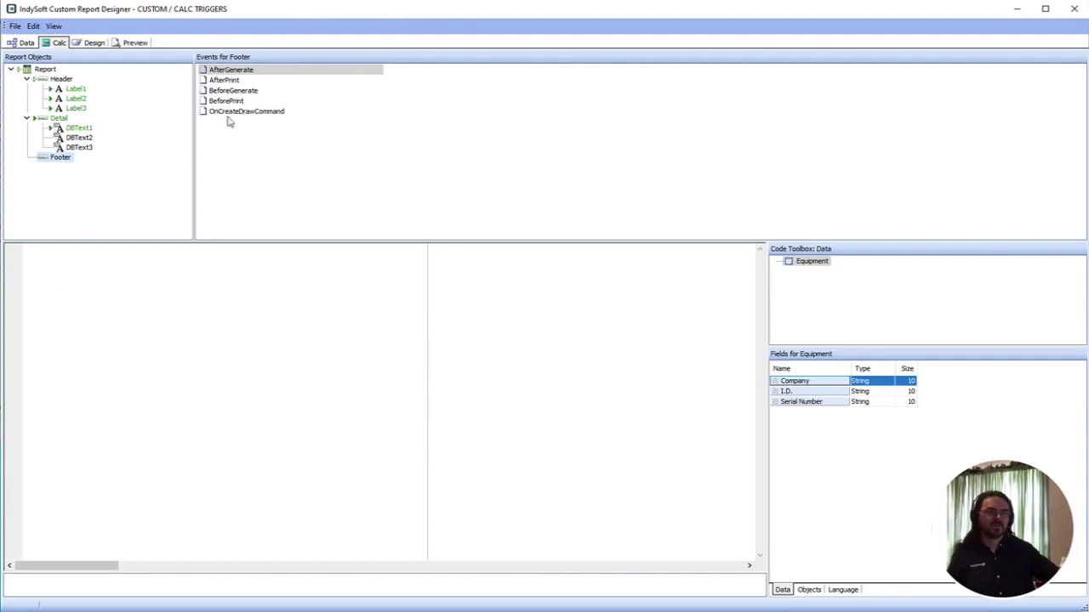
click(46, 70)
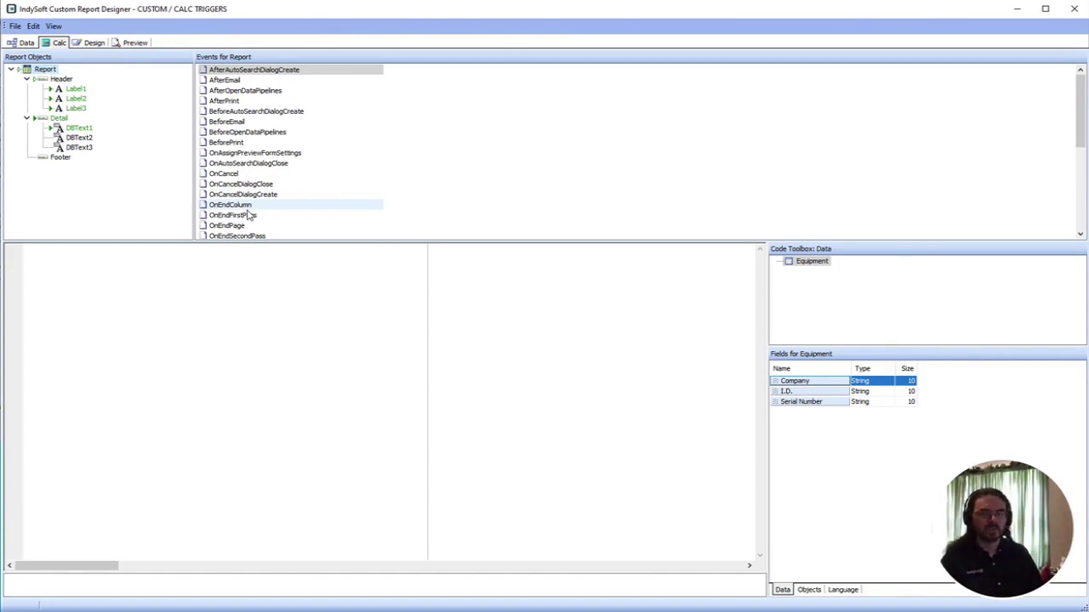
click(56, 119)
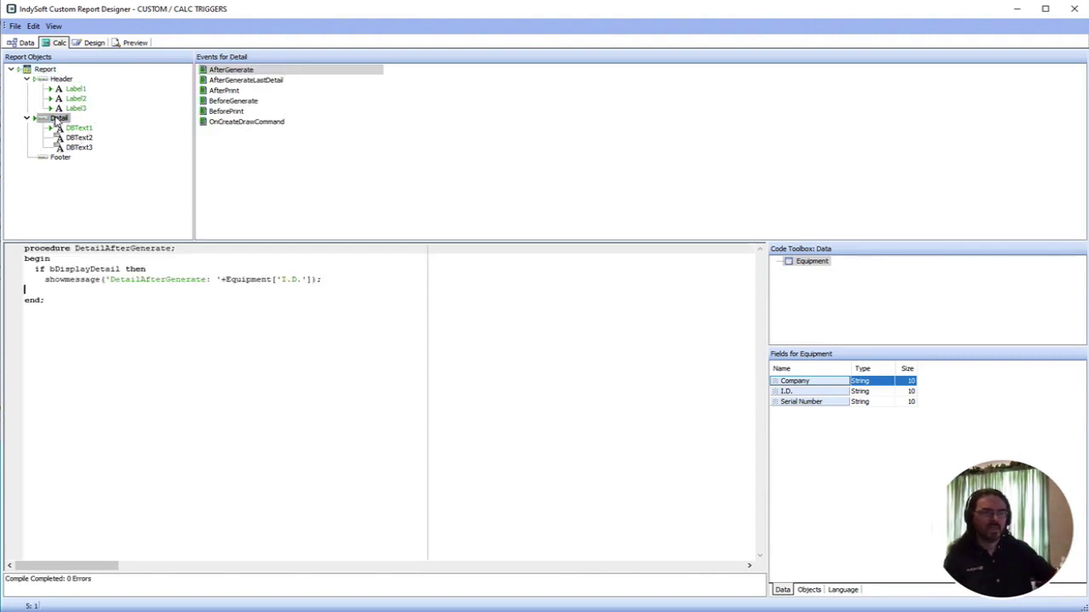
click(227, 113)
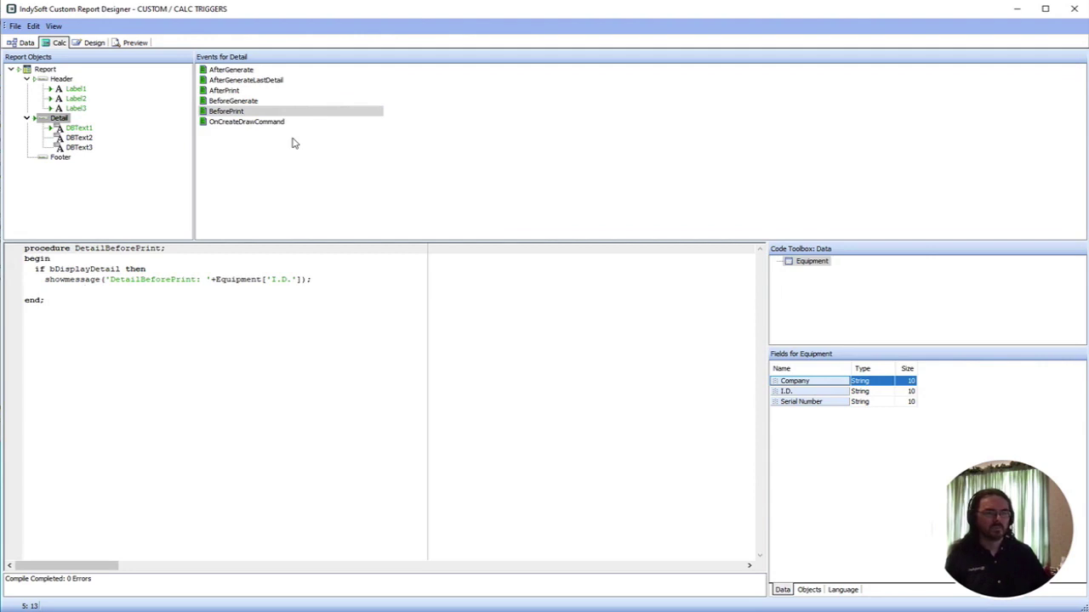